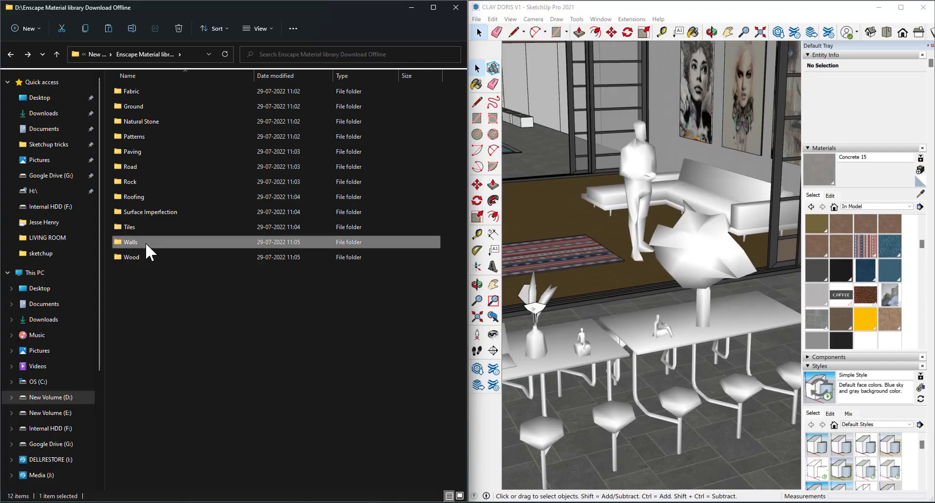
Step: Open the Walls > Brick Wall 01 folder and examine its AO, base color, height, normal and roughness images
double_click(147, 242)
double_click(165, 93)
click(154, 102)
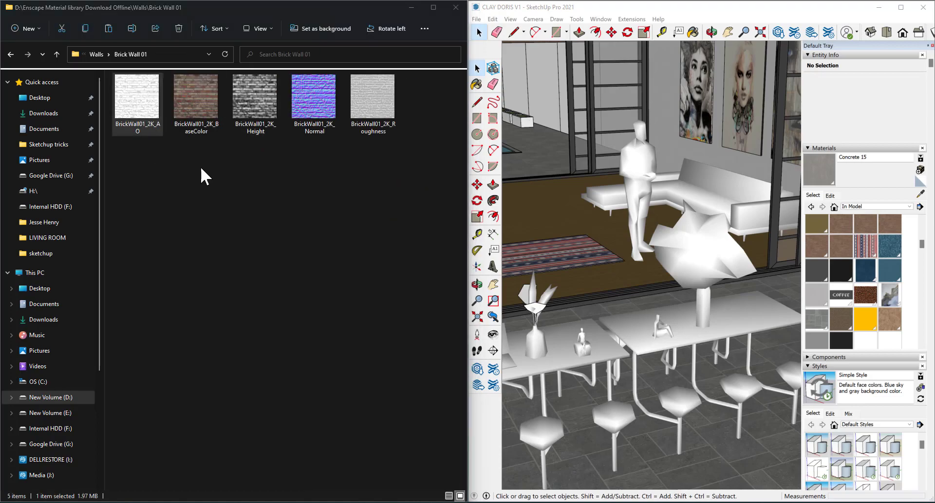
key(Return)
click(839, 87)
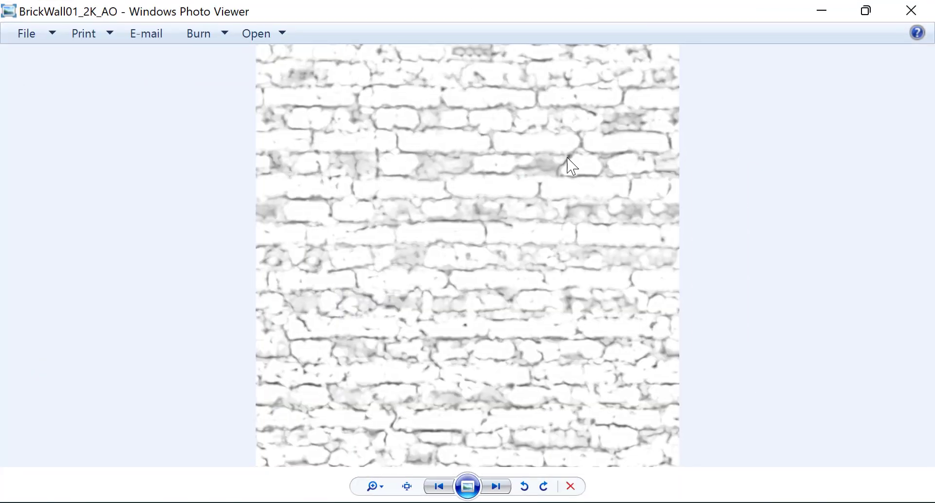
key(Right)
key(Right)
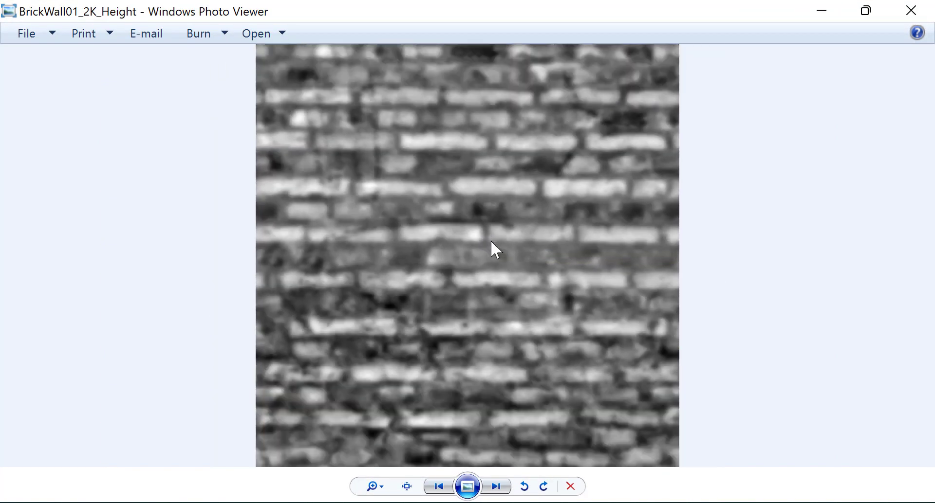
key(Right)
key(Right)
click(866, 12)
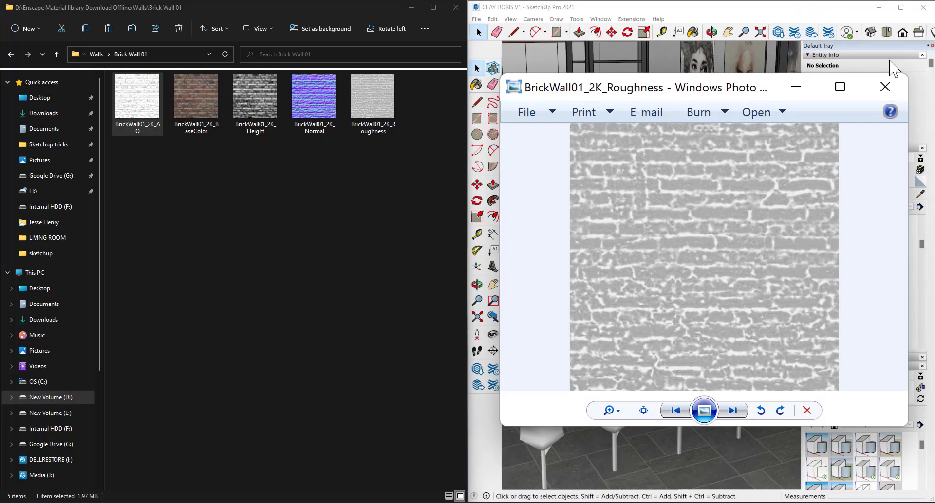
click(884, 85)
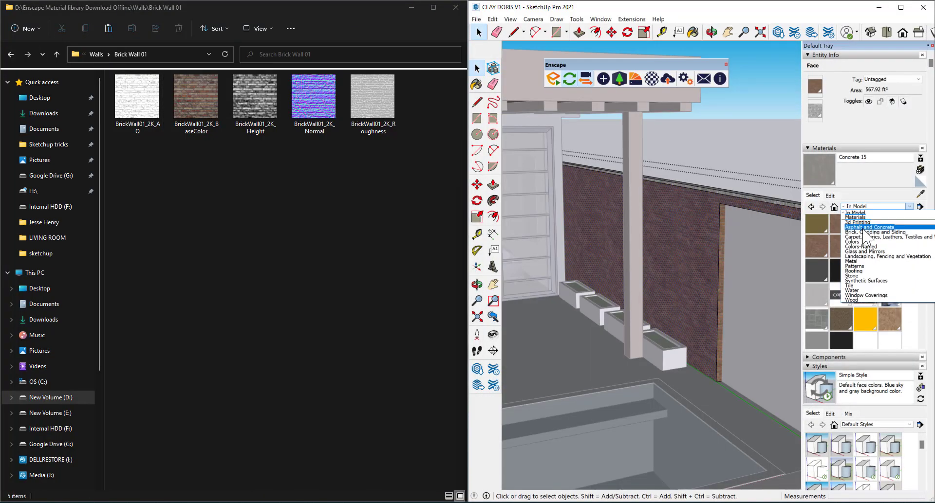
Step: Paint the exterior wall beside the planters with Color A08 from the Colors material collection
click(857, 233)
click(890, 251)
click(719, 239)
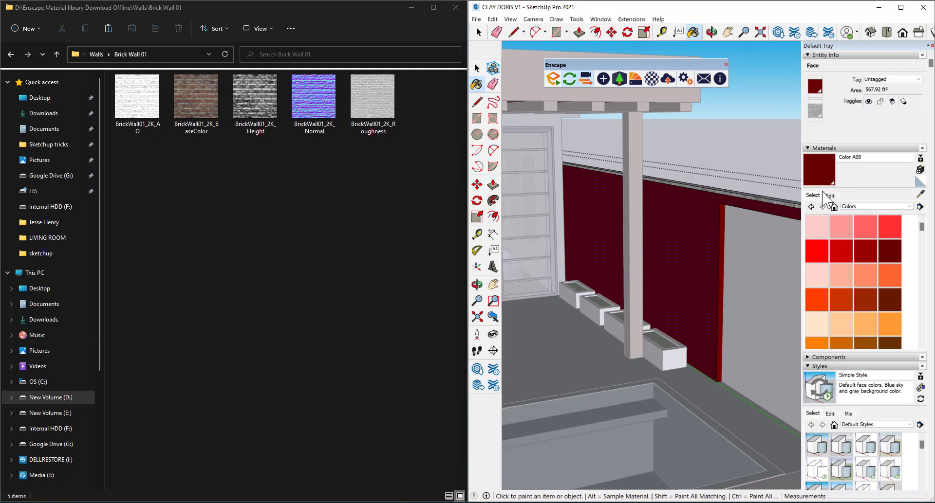
Step: Assign the BrickWall01_2K_BaseColor image from the Brick Wall 01 folder as the texture of material Color A08
click(830, 196)
click(889, 290)
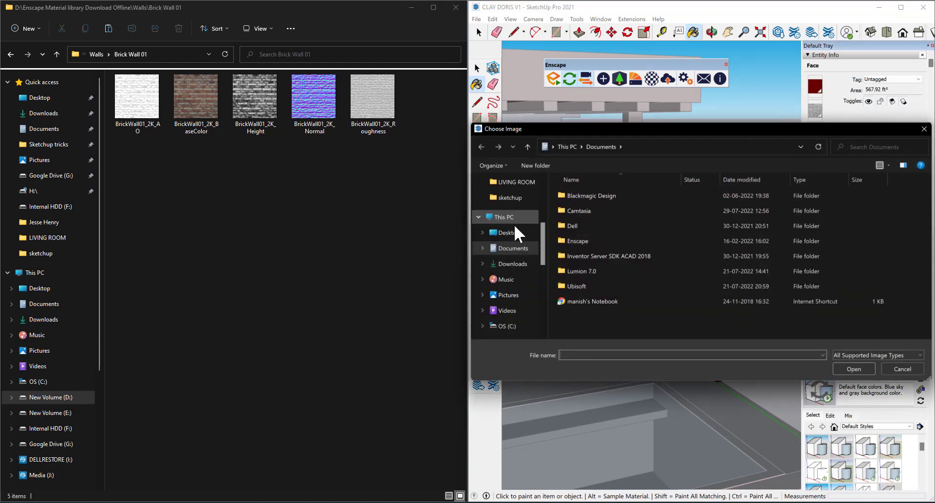
scroll(516, 253, down, 2)
click(536, 276)
double_click(604, 206)
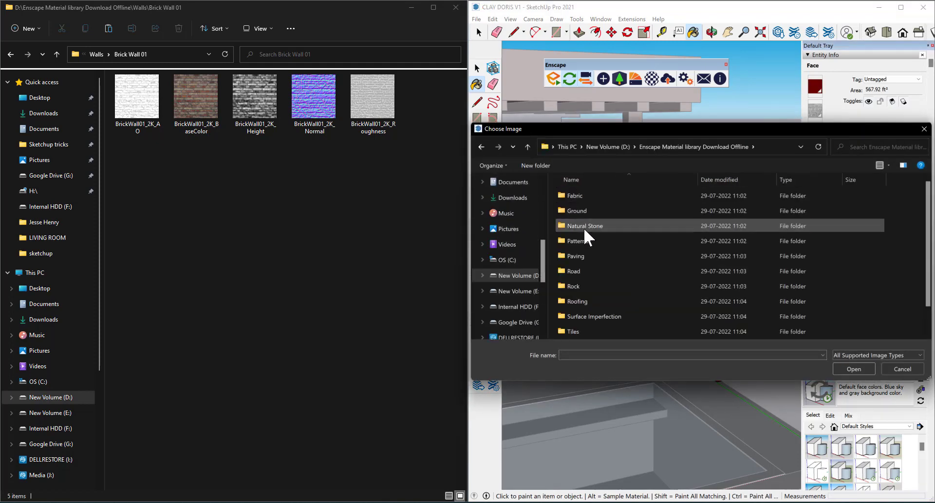
double_click(584, 315)
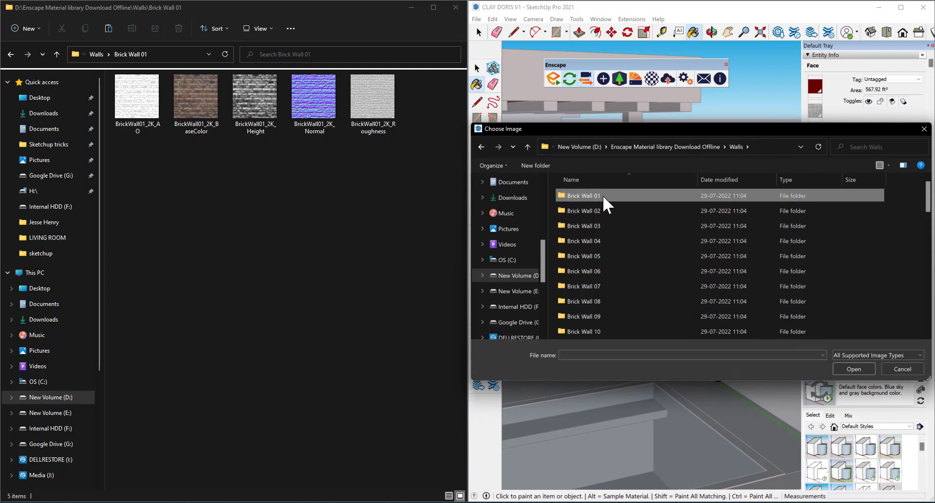
double_click(603, 196)
click(648, 209)
click(858, 369)
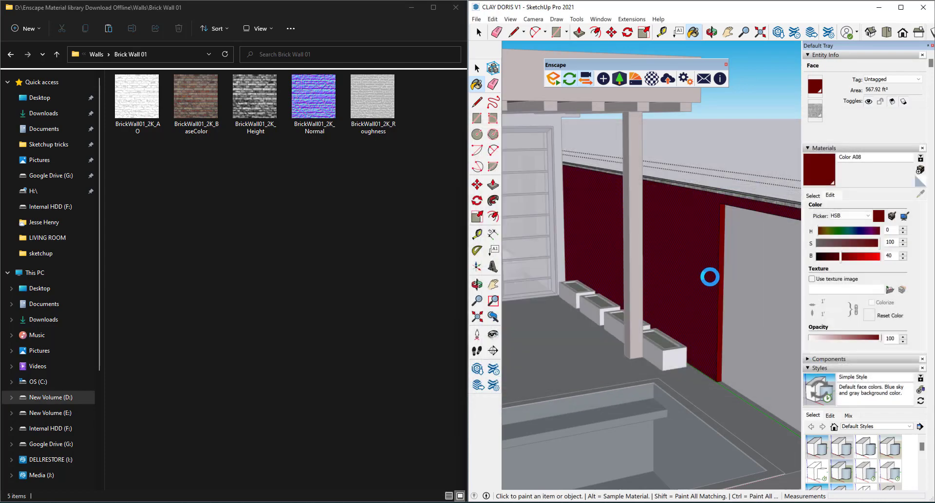
Step: Set the brick texture's size to 4' wide with its proportions locked
scroll(649, 265, up, 6)
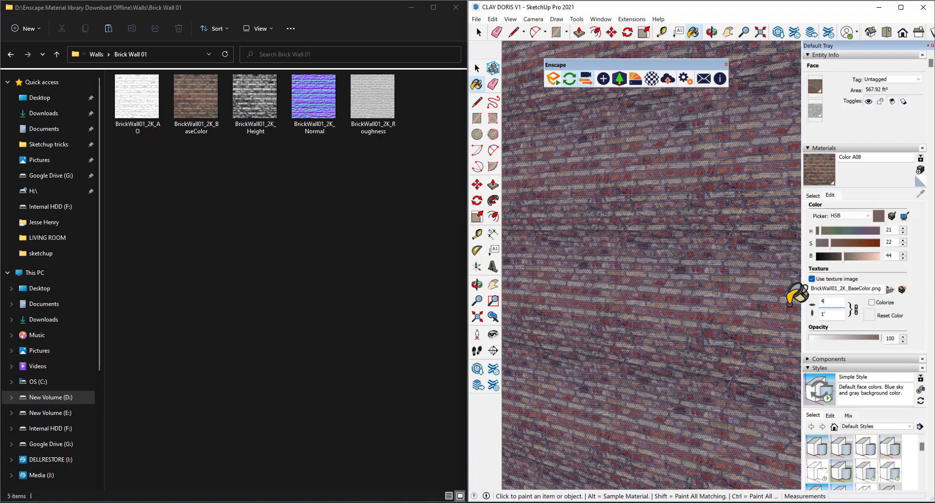
key(Return)
scroll(714, 273, down, 5)
key(space)
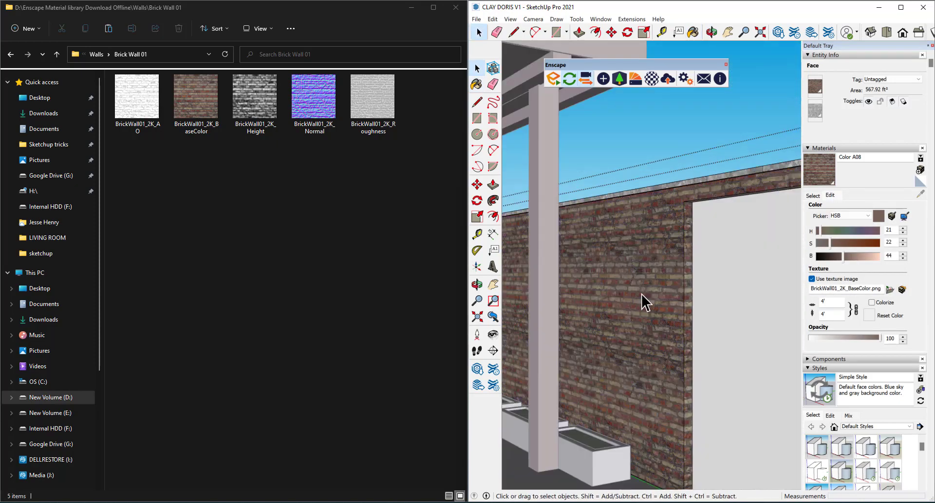
Step: Close the texture folder window and examine the brick wall in the Enscape render
key(Escape)
scroll(642, 295, up, 5)
mouse_move(643, 295)
middle_down()
mouse_move(810, 288)
mouse_move(759, 275)
middle_up()
click(456, 7)
click(323, 288)
scroll(323, 288, up, 1)
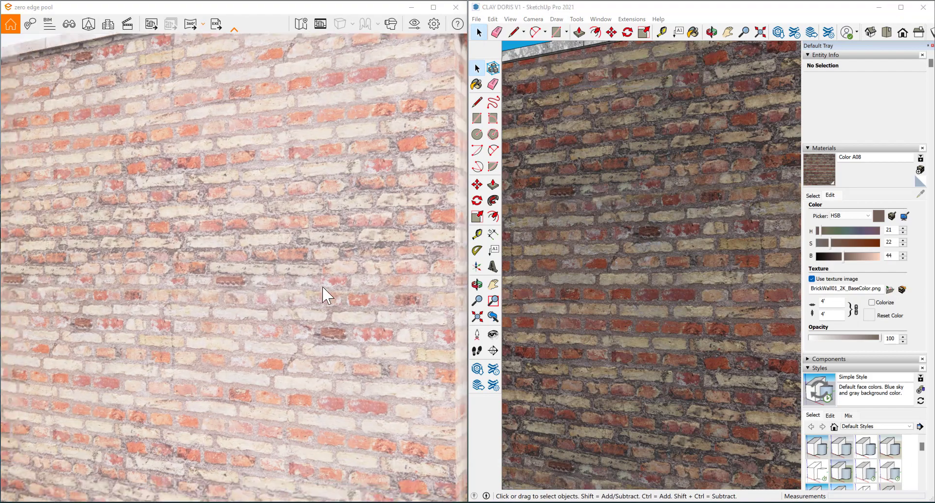
scroll(293, 319, down, 3)
mouse_move(585, 273)
middle_down()
mouse_move(523, 264)
mouse_move(540, 258)
middle_up()
Step: Open the Enscape Material Editor beside the render and sample the brick wall to load material Color A08
click(652, 78)
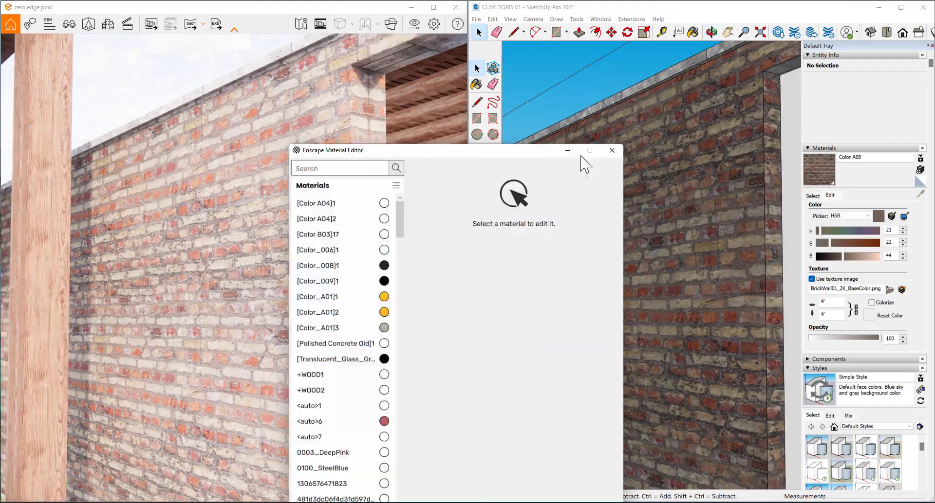
drag(497, 154, 563, 49)
mouse_move(731, 214)
middle_down()
mouse_move(761, 219)
mouse_move(752, 220)
middle_up()
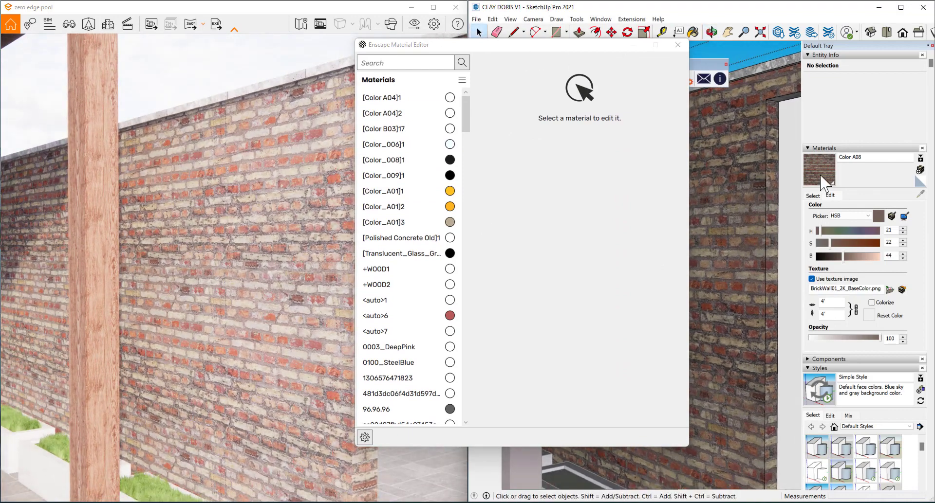
click(817, 196)
click(920, 195)
click(712, 188)
scroll(712, 189, down, 4)
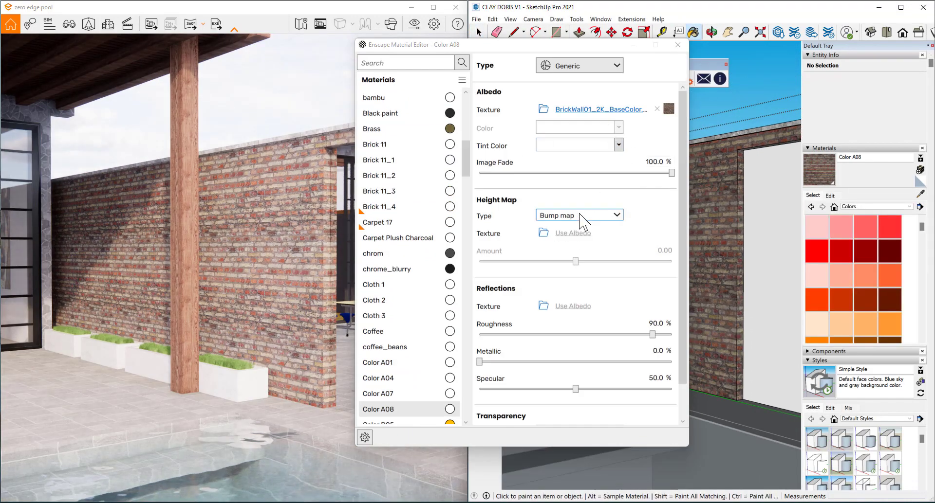
Step: Load BrickWall01_2K_Height.png as the height map texture and set the map type to Displacement map
click(543, 233)
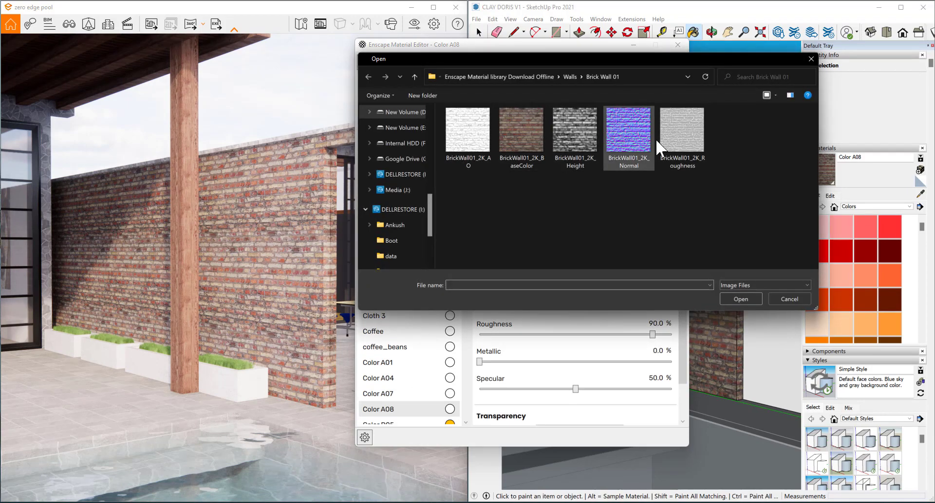
click(571, 141)
click(737, 299)
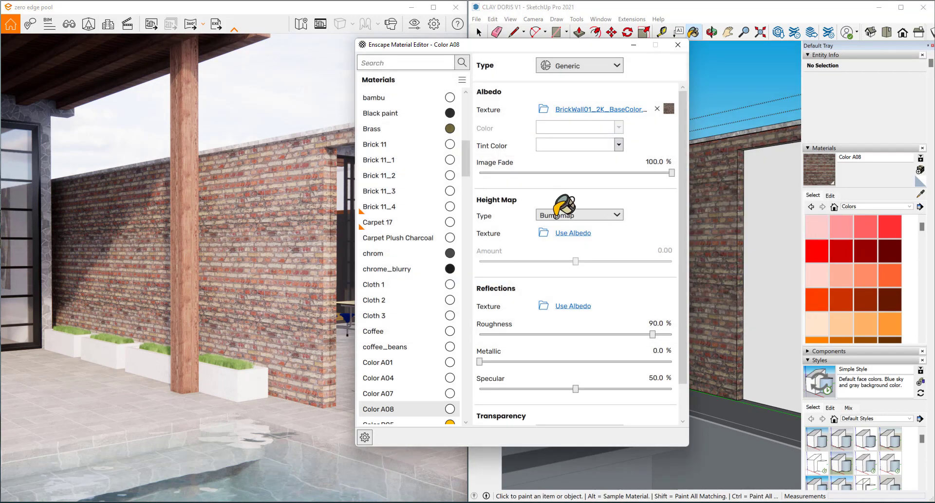
click(579, 215)
click(570, 250)
Step: Lower the brick displacement amount to 0.72 and check the relief along the rendered wall
scroll(736, 242, up, 5)
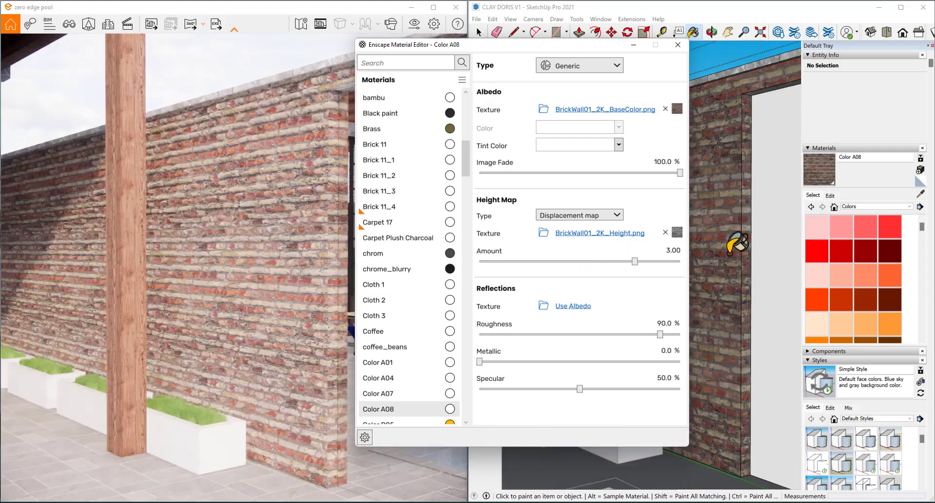
key(o)
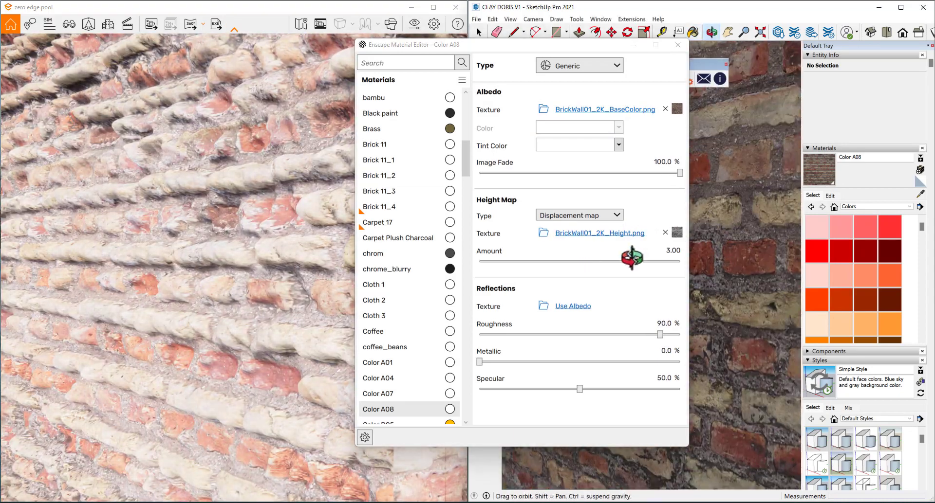
key(b)
drag(634, 261, 601, 262)
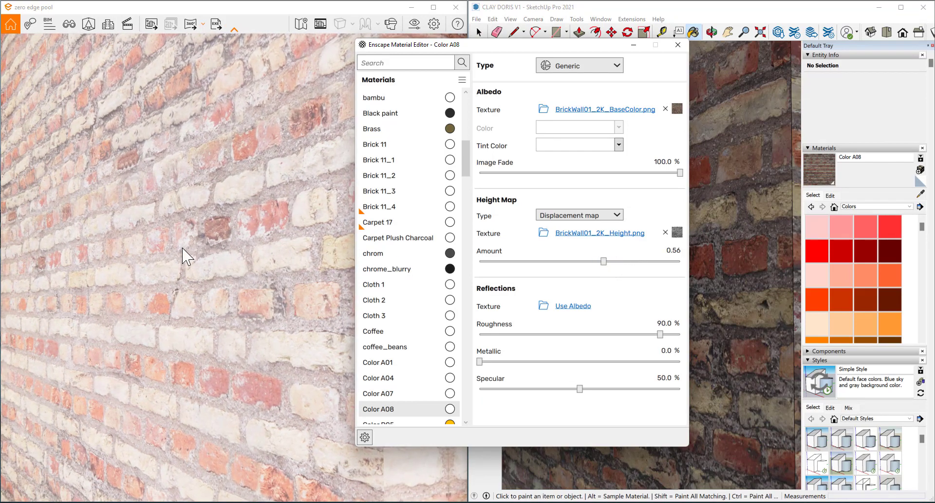
scroll(695, 247, up, 2)
middle_drag(695, 247, 240, 238)
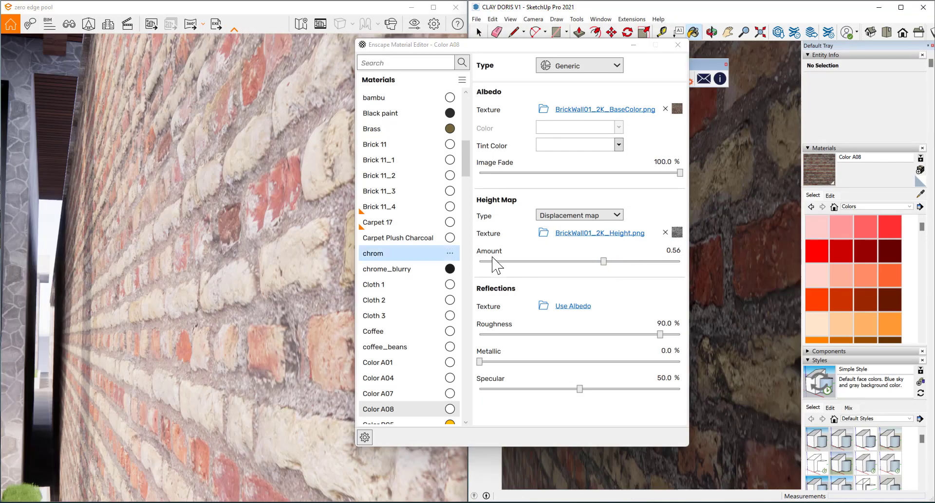
drag(604, 266, 609, 266)
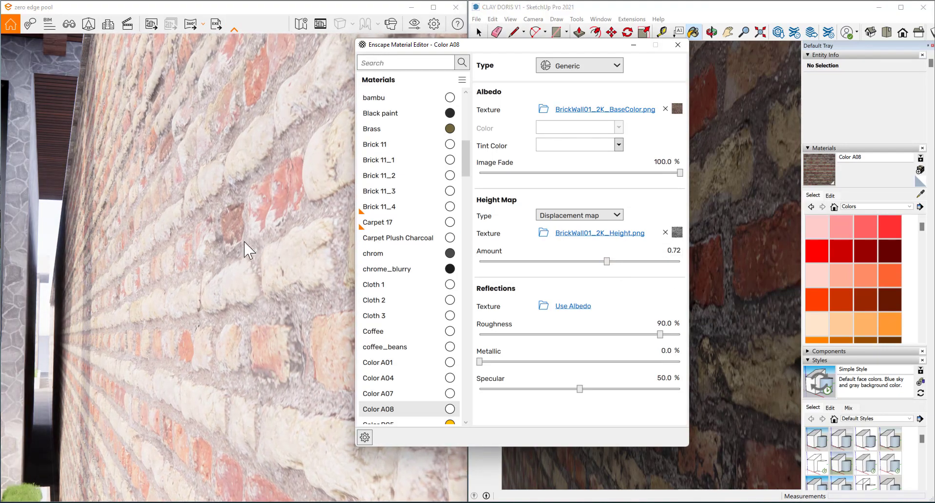
scroll(245, 242, down, 5)
scroll(254, 280, up, 5)
scroll(208, 284, down, 3)
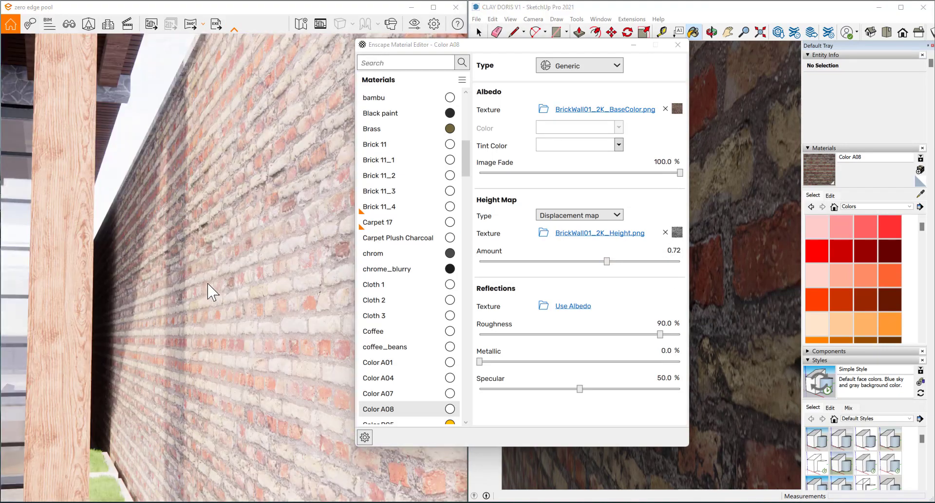
mouse_move(785, 180)
middle_down()
mouse_move(776, 217)
mouse_move(745, 220)
mouse_move(752, 187)
middle_up()
scroll(386, 227, down, 4)
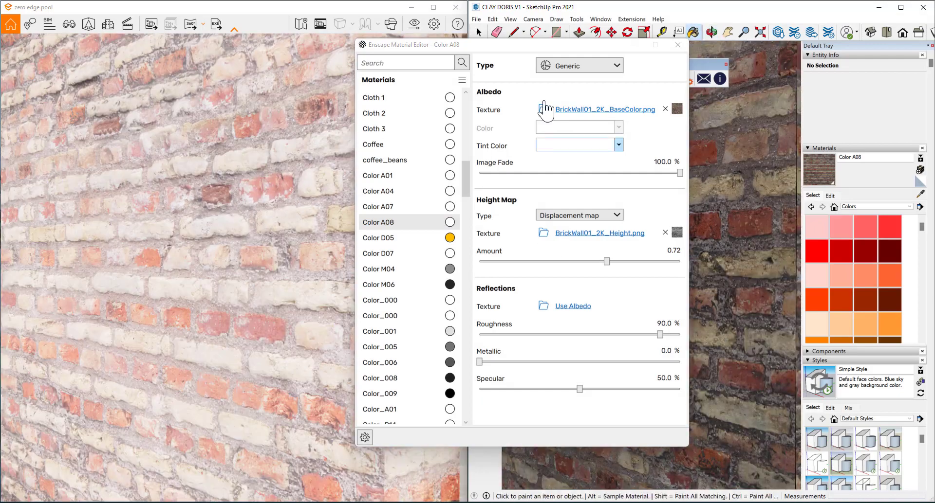
Step: Enable a reflections texture for Color A08 and replace the albedo image with BrickWall01_2K_Roughness.png
drag(545, 44, 491, 57)
mouse_move(724, 217)
middle_down()
mouse_move(692, 210)
mouse_move(729, 253)
mouse_move(637, 258)
middle_up()
click(515, 321)
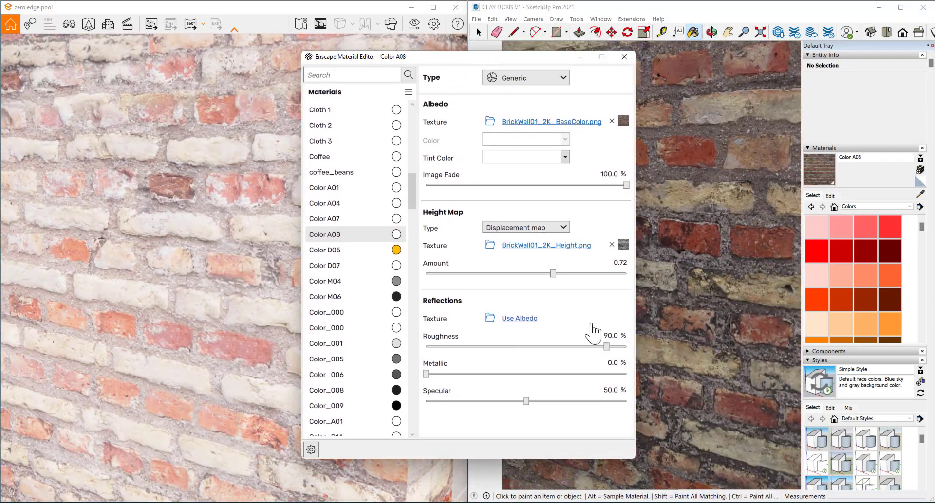
click(544, 317)
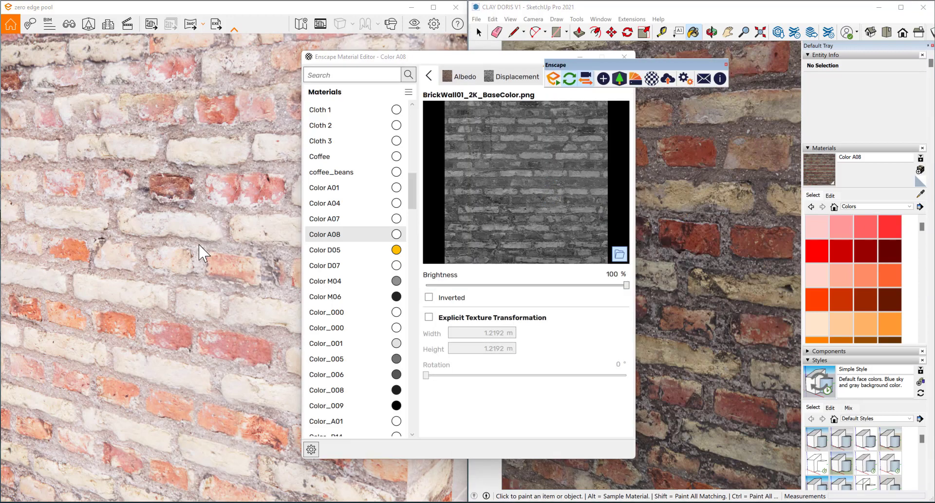
click(619, 253)
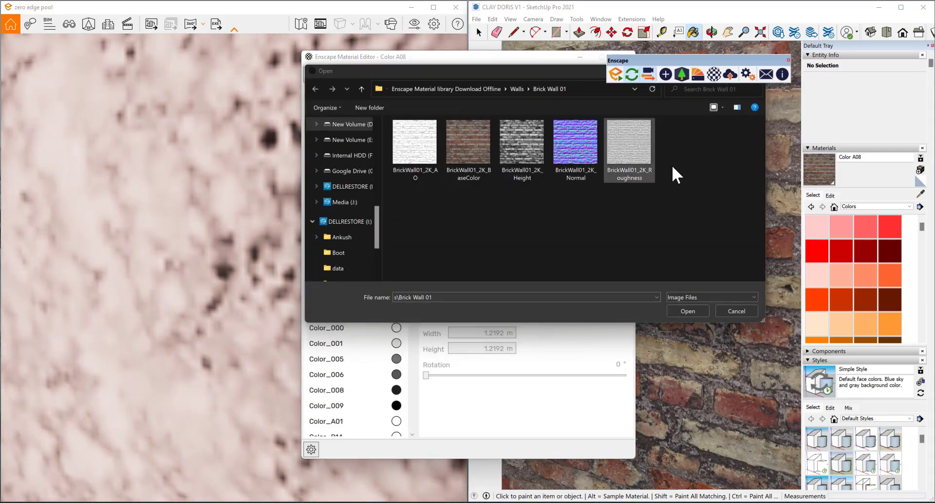
click(628, 143)
click(688, 311)
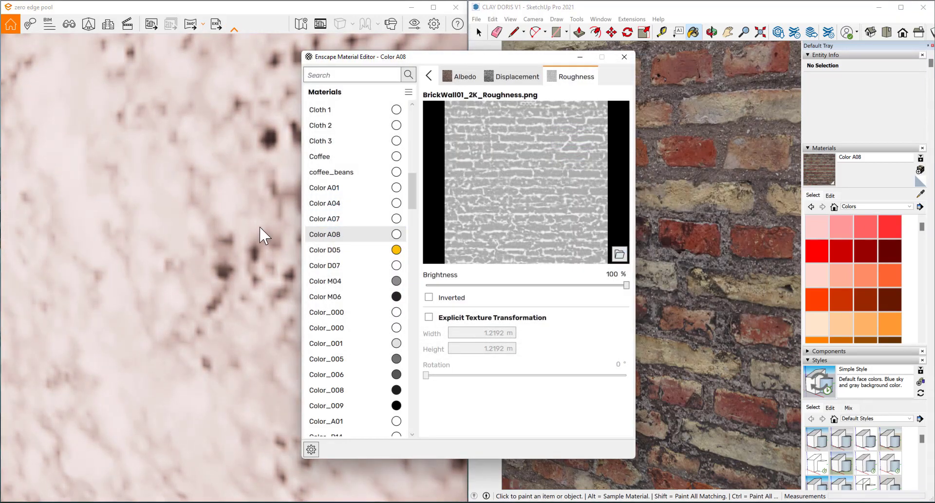
Step: Examine the finished brick wall in the render from several angles and close the material editor
scroll(210, 277, down, 8)
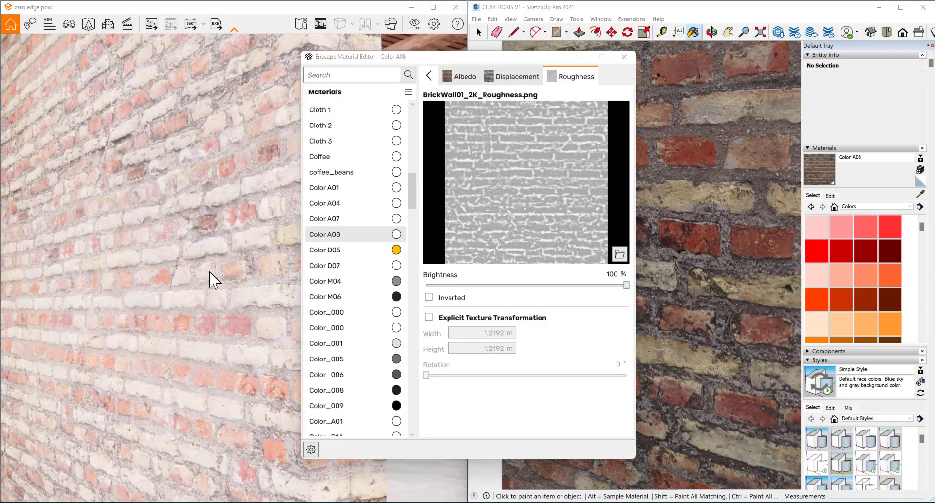
drag(205, 290, 161, 290)
right_drag(204, 290, 178, 348)
scroll(155, 306, down, 3)
scroll(154, 304, up, 3)
mouse_move(745, 302)
middle_down()
mouse_move(755, 325)
mouse_move(743, 247)
mouse_move(753, 286)
middle_up()
scroll(743, 247, down, 8)
click(624, 60)
Step: Select the paved terrace floor between the dining table and the pool
middle_drag(691, 247, 506, 248)
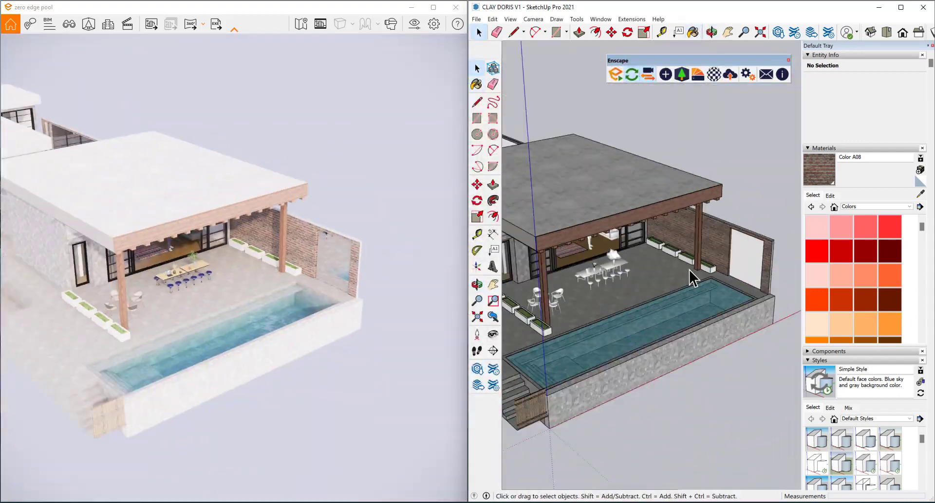
scroll(688, 269, up, 8)
middle_drag(688, 269, 469, 334)
scroll(638, 278, up, 4)
triple_click(639, 285)
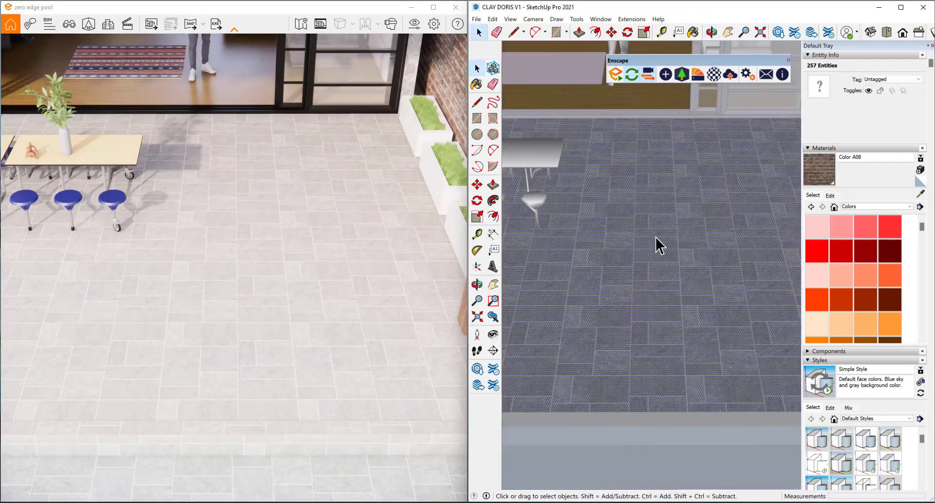
Step: Open the terrace floor's Color A04 material for editing and browse for a new texture image in the offline library's Tiles folder
click(830, 195)
click(889, 288)
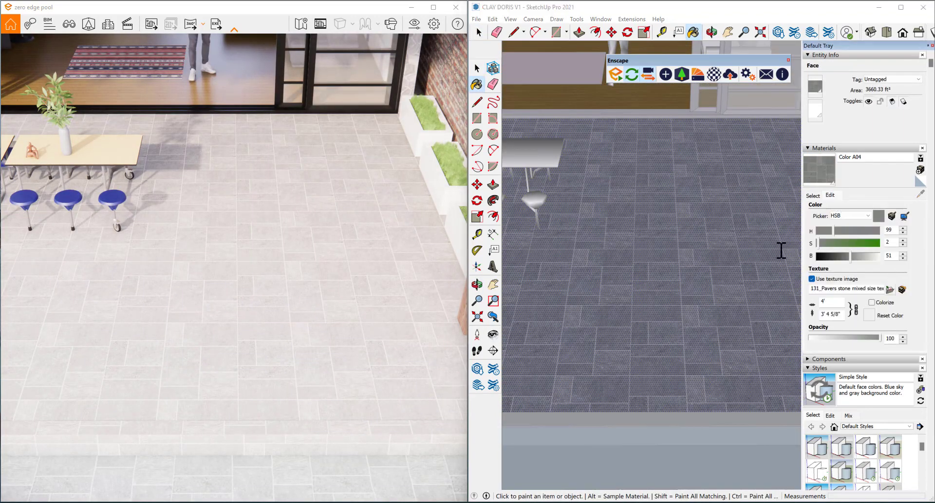
click(639, 49)
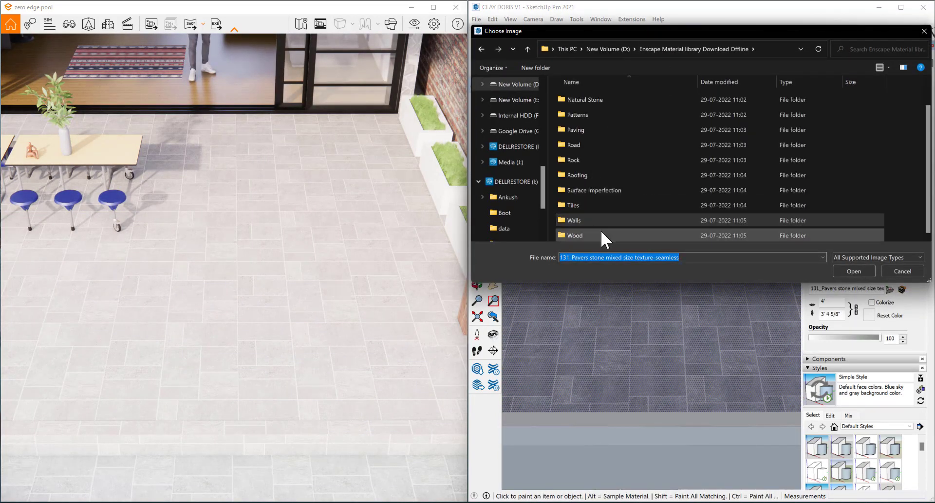
scroll(600, 230, up, 1)
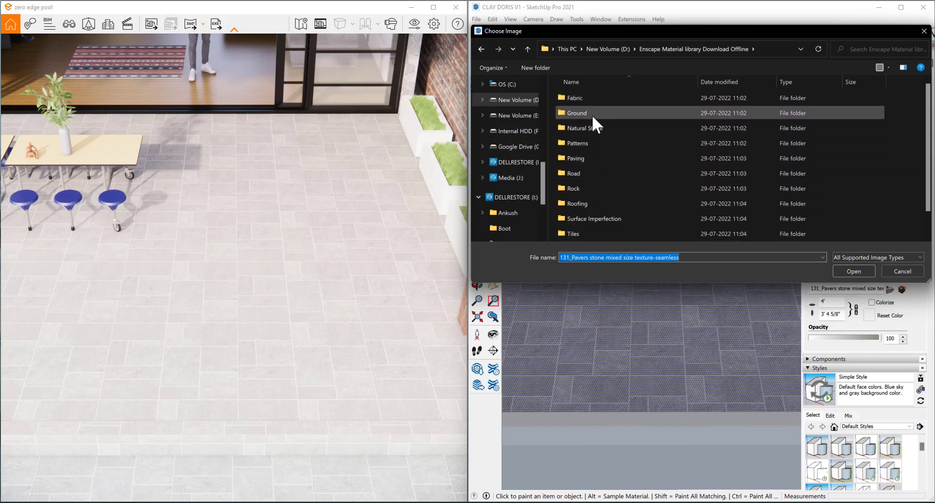
scroll(594, 131, down, 1)
double_click(590, 205)
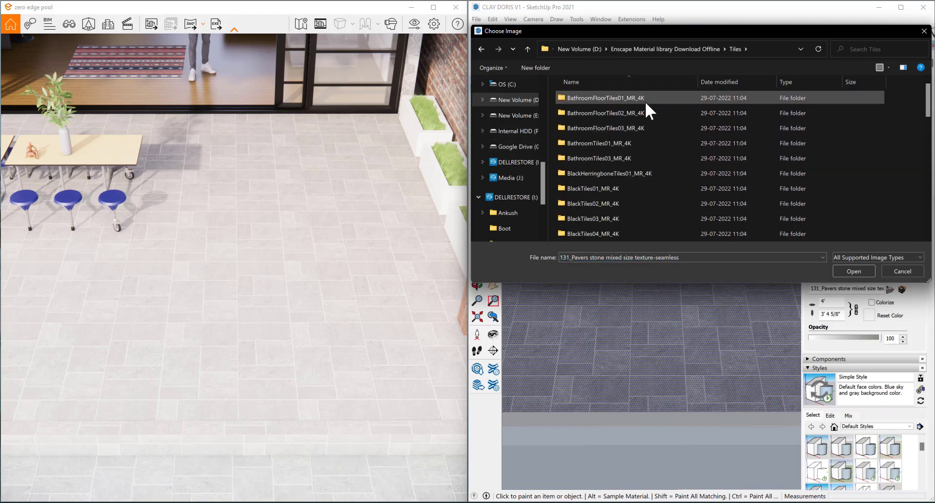
scroll(638, 112, down, 2)
scroll(619, 168, down, 1)
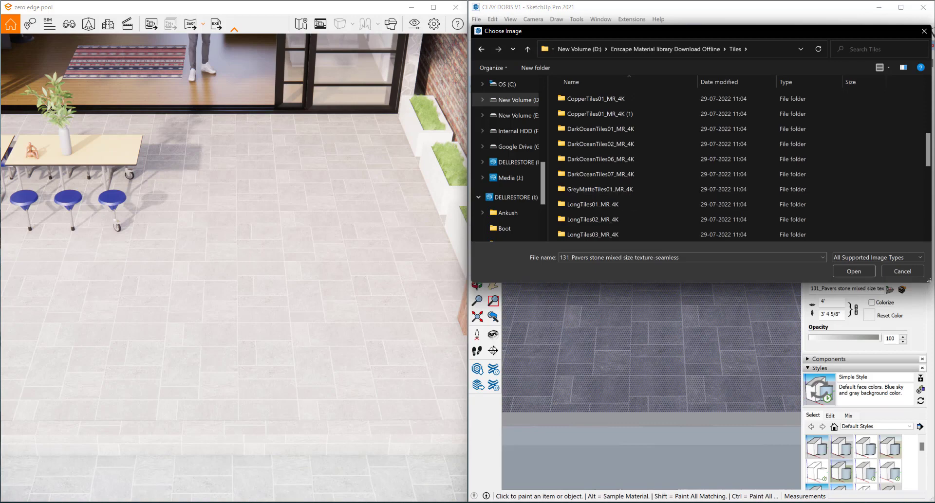
Step: Switch to File Explorer and examine the map images of the SmallTiles04, CoalMatteTiles01 and MarbleTiles01 sets in the Tiles folder
click(329, 502)
click(57, 52)
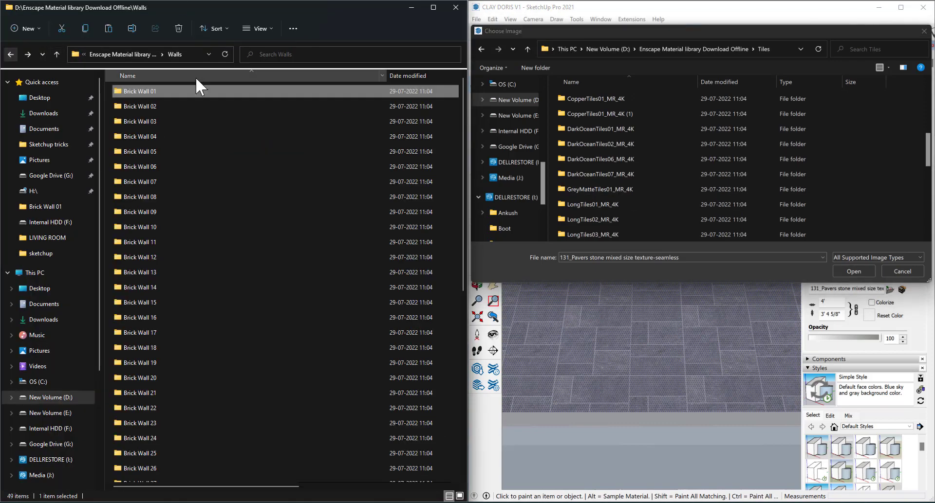
click(141, 54)
double_click(129, 227)
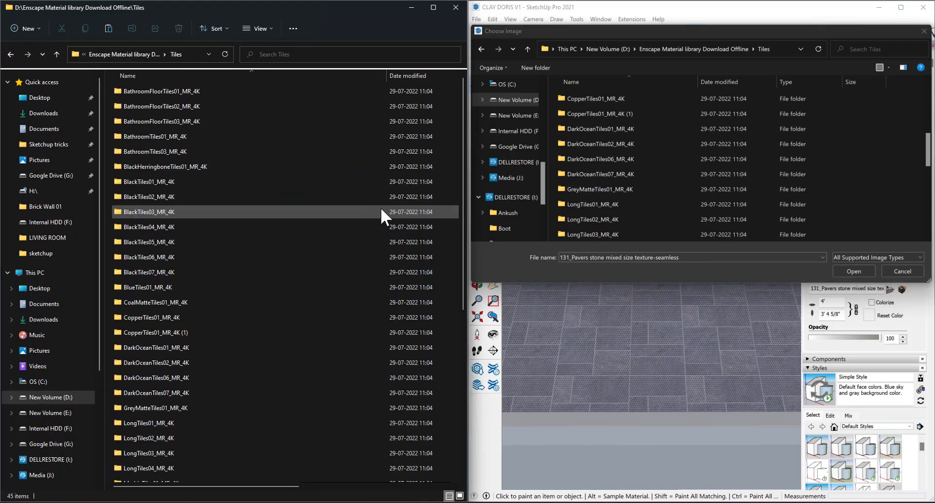
ctrl+scroll(281, 213, up, 3)
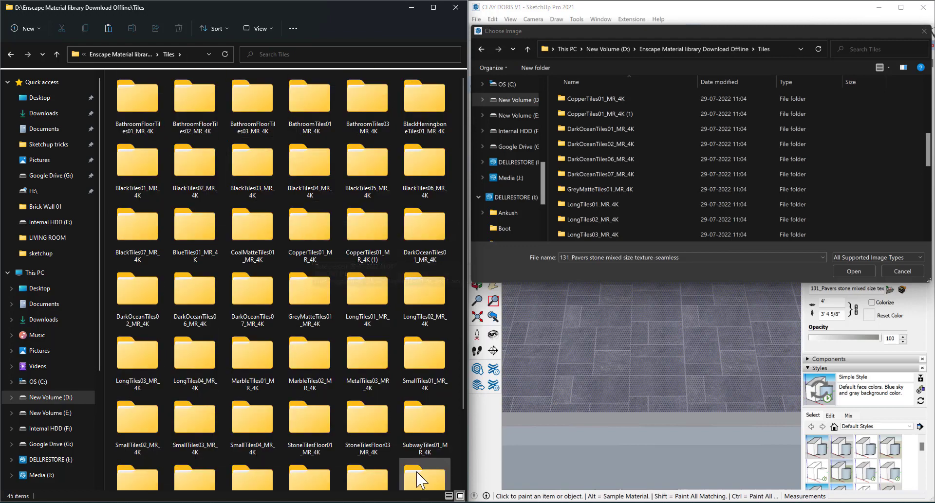
ctrl+scroll(266, 212, down, 4)
double_click(163, 355)
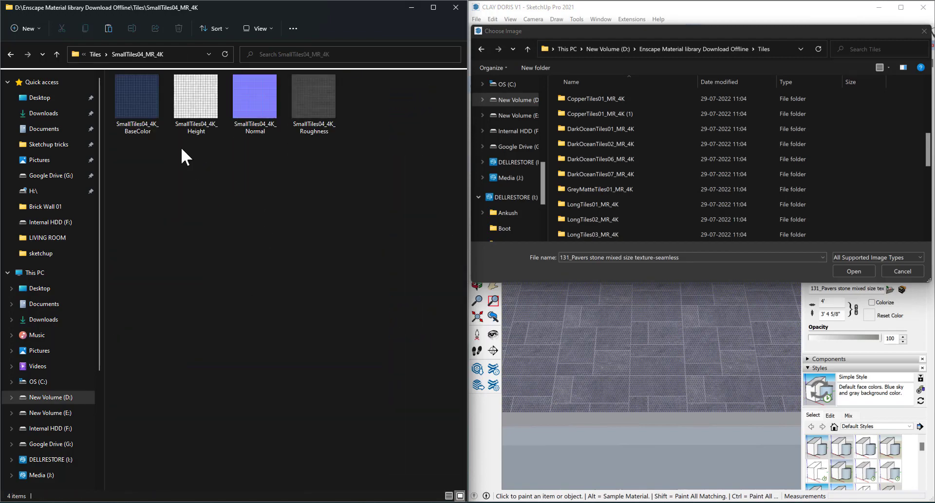
click(13, 52)
double_click(186, 204)
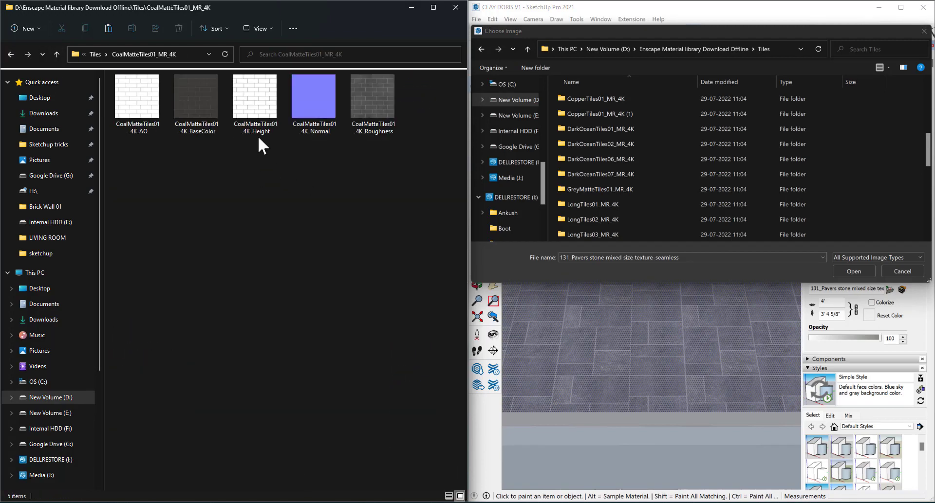
click(11, 54)
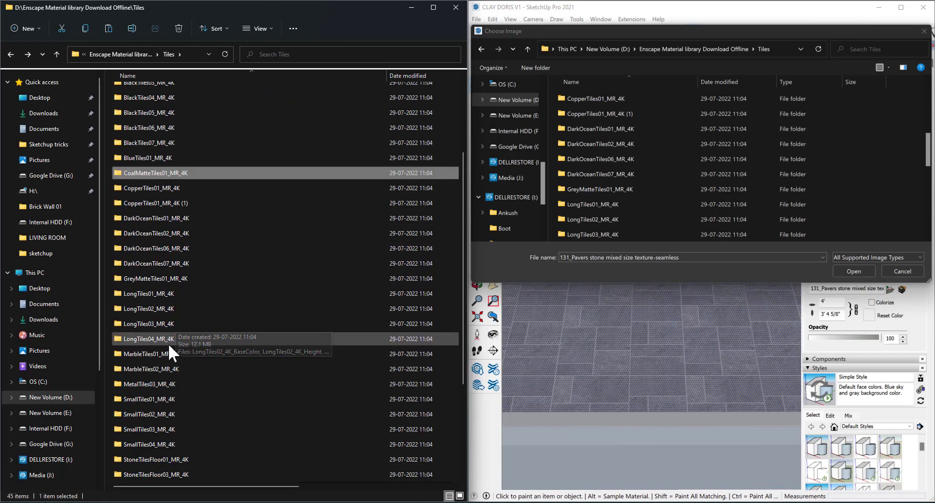
double_click(168, 343)
Step: Replace the terrace floor's texture image with MarbleTiles01_4K_BaseColor.png from the MarbleTiles01_MR_4K folder and minimise File Explorer
scroll(607, 200, down, 4)
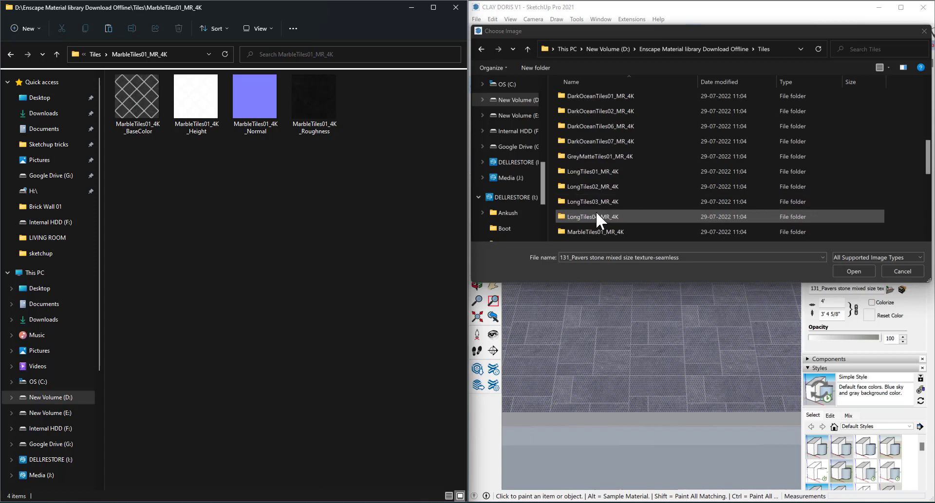
scroll(595, 204, up, 5)
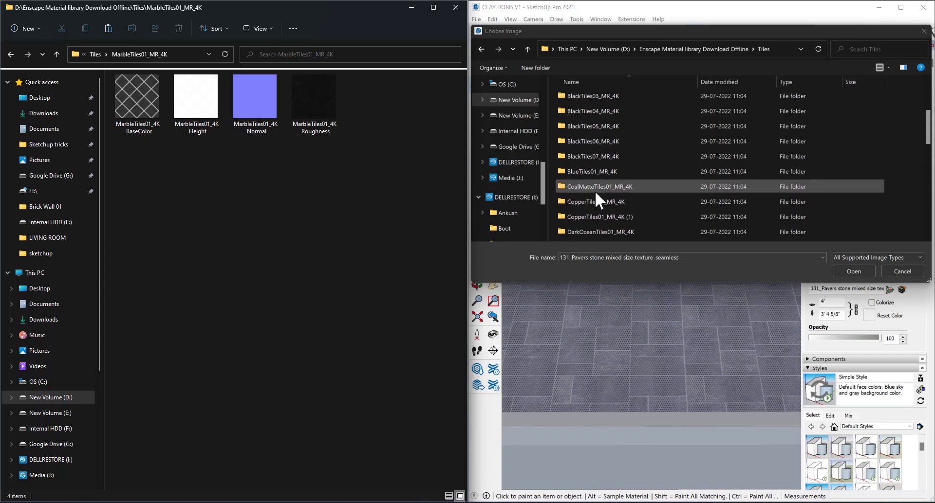
click(655, 49)
double_click(584, 234)
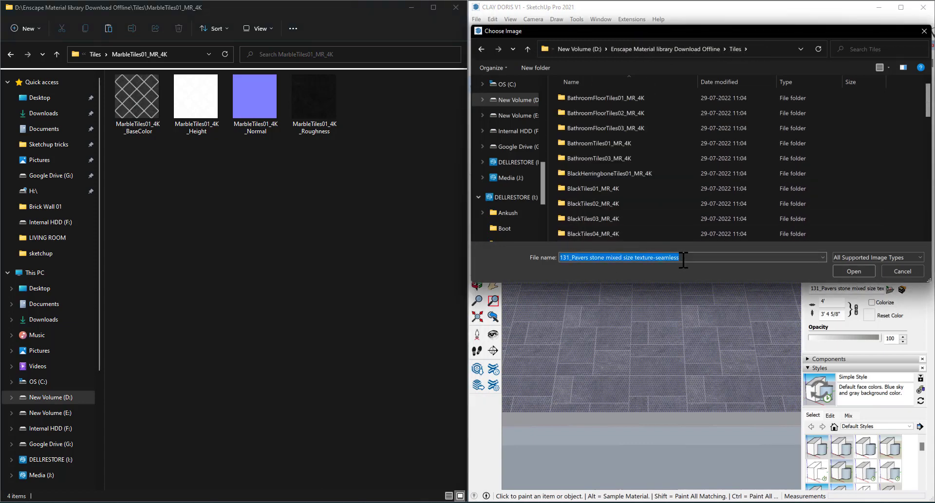
text(m)
click(853, 271)
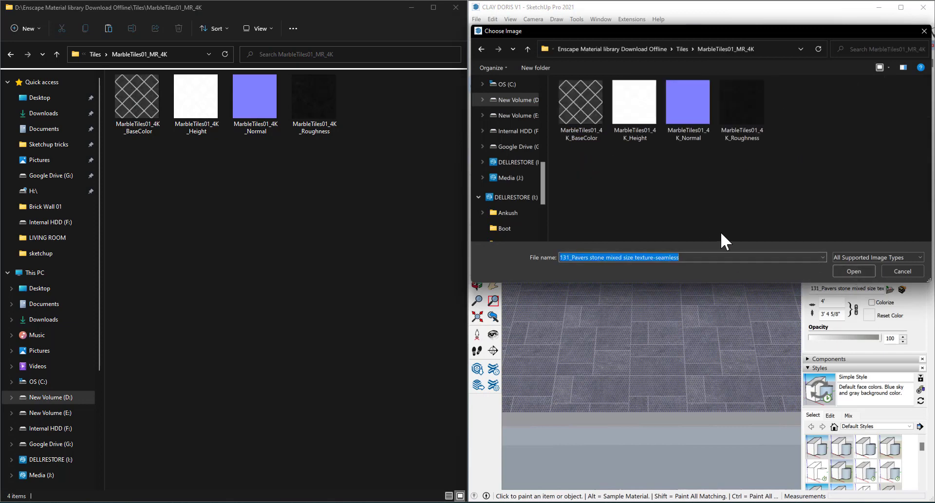
click(856, 272)
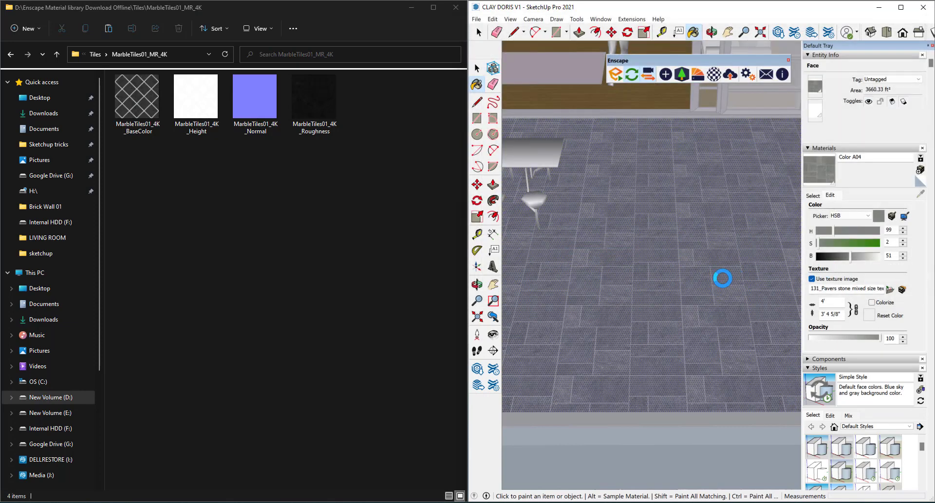
click(412, 7)
Step: Show the marble floor up close and open Color A04 in the Enscape material editor
scroll(310, 302, up, 4)
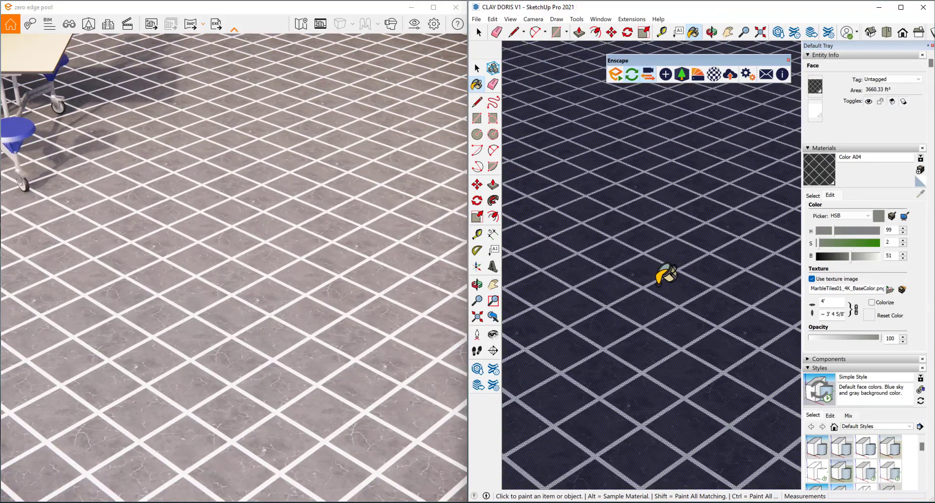
mouse_move(664, 274)
middle_down()
mouse_move(647, 283)
mouse_move(653, 186)
mouse_move(684, 280)
mouse_move(628, 345)
mouse_move(631, 307)
mouse_move(705, 125)
mouse_move(610, 214)
middle_up()
scroll(684, 280, up, 3)
key(b)
click(713, 73)
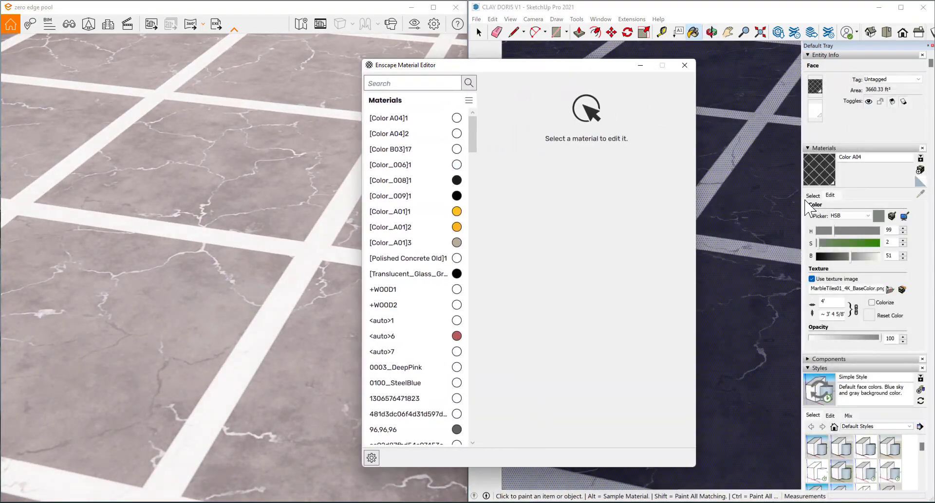
click(812, 195)
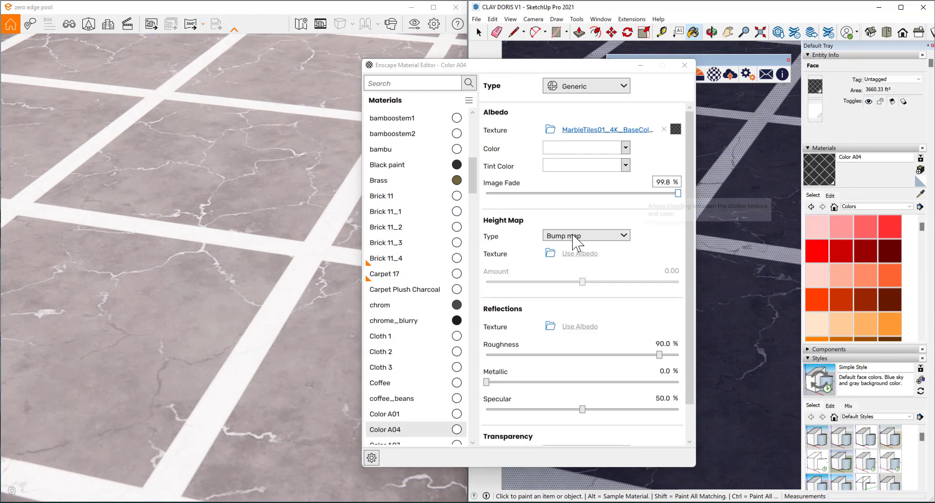
Step: Load the MarbleTiles01_4K_Height image as Color A04's bump map and check the relief across the rendered floor
click(599, 236)
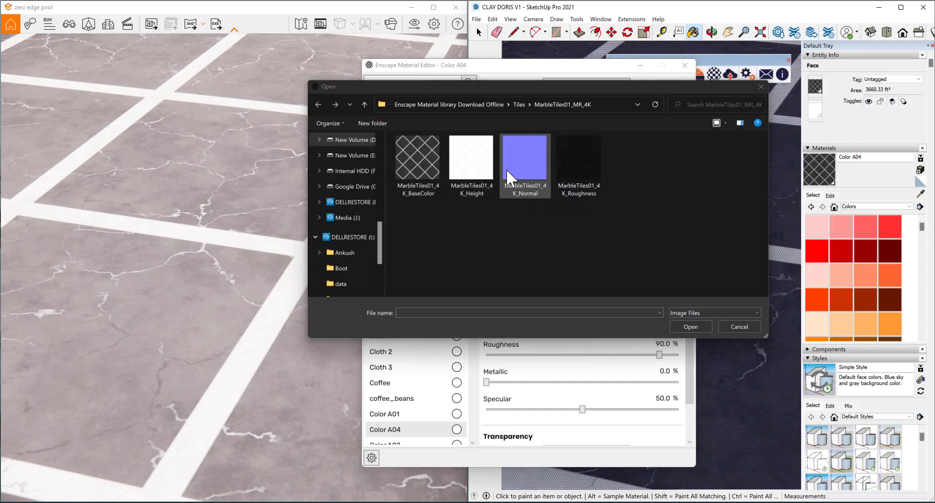
click(471, 158)
click(694, 326)
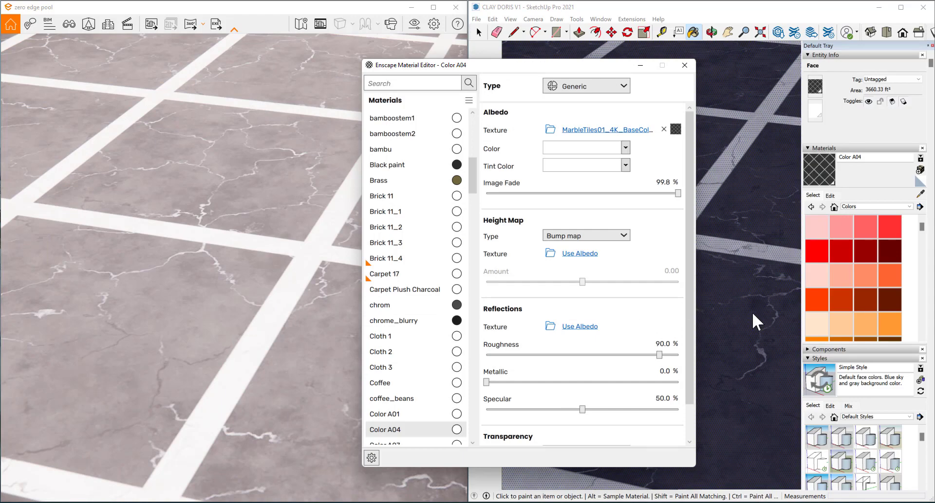
mouse_move(737, 279)
middle_down()
mouse_move(745, 307)
mouse_move(751, 162)
middle_up()
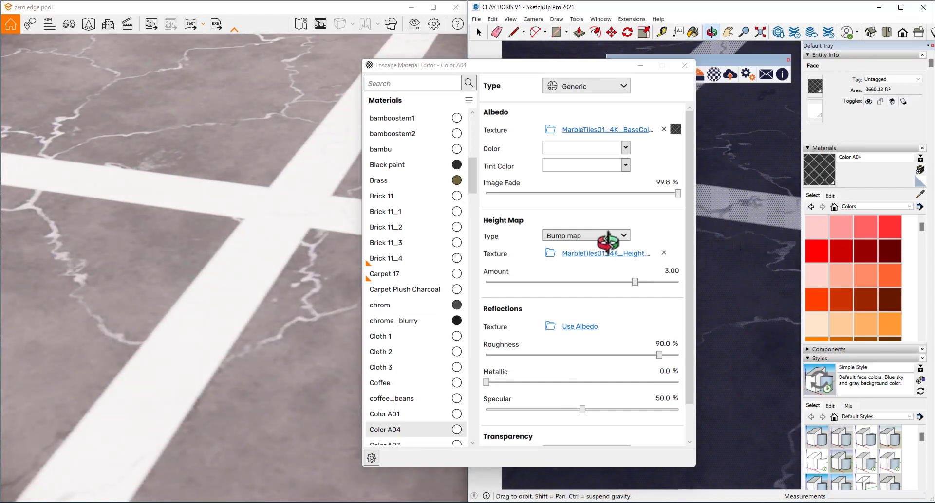
scroll(253, 196, down, 5)
drag(253, 196, 258, 326)
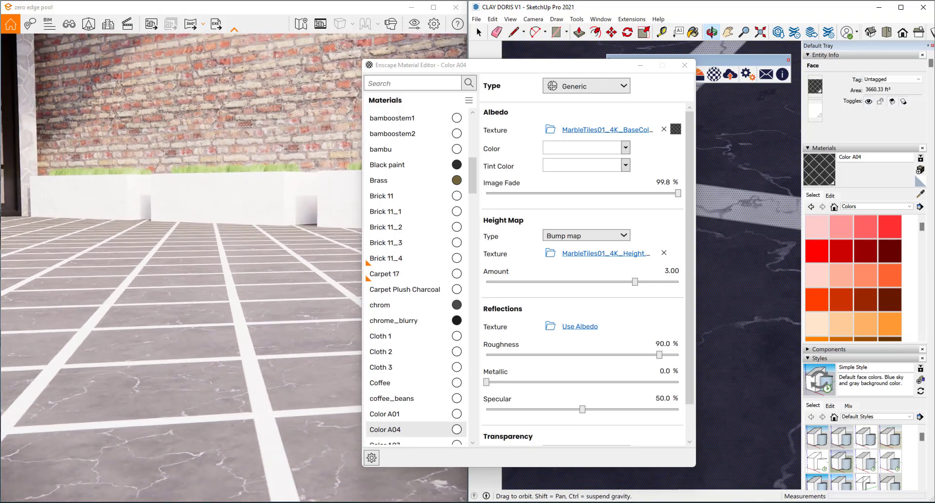
key(b)
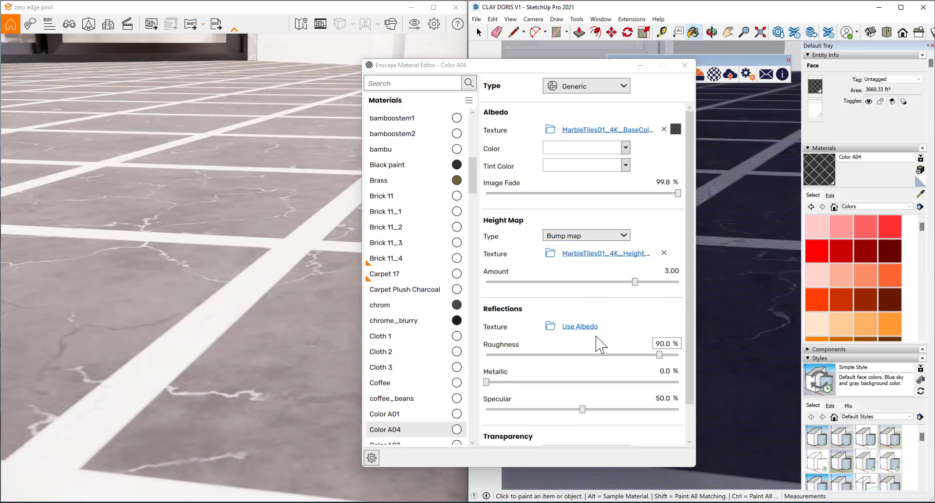
Step: Set MarbleTiles01_4K_Roughness as Color A04's reflections texture and check the reflections around the terrace dining table
click(578, 330)
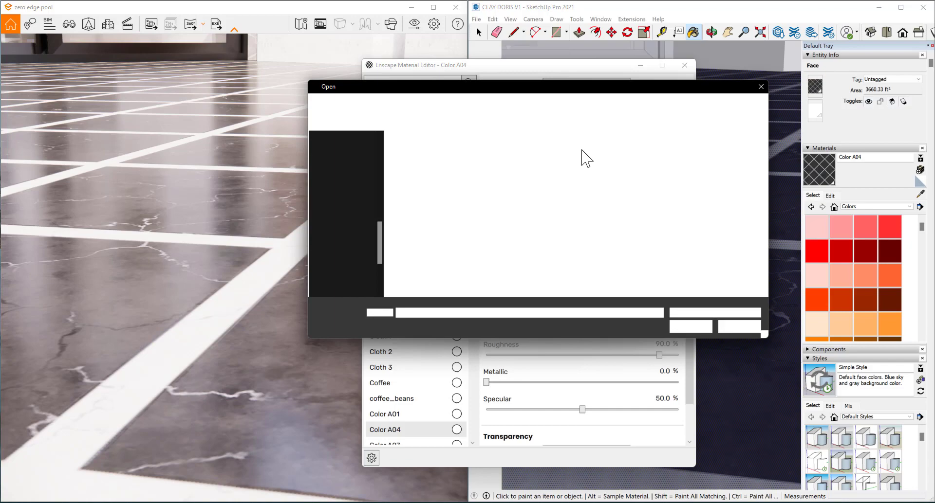
click(660, 329)
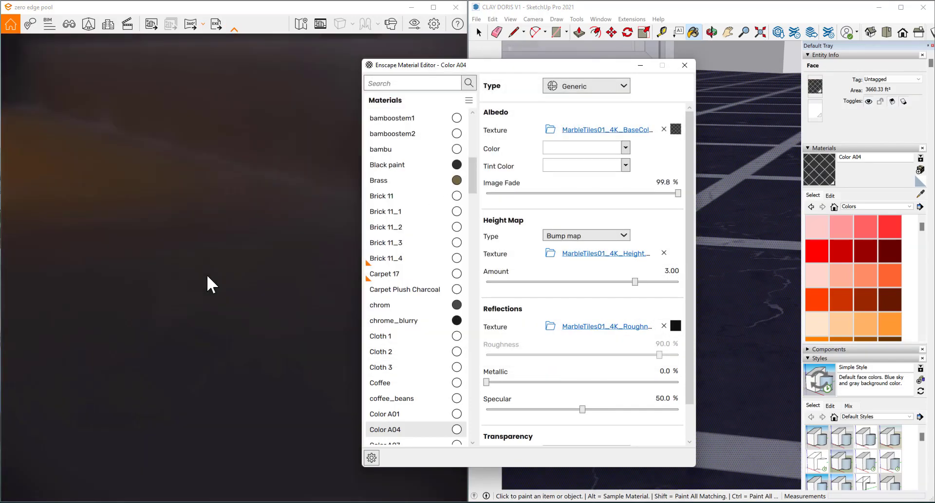
scroll(241, 270, down, 8)
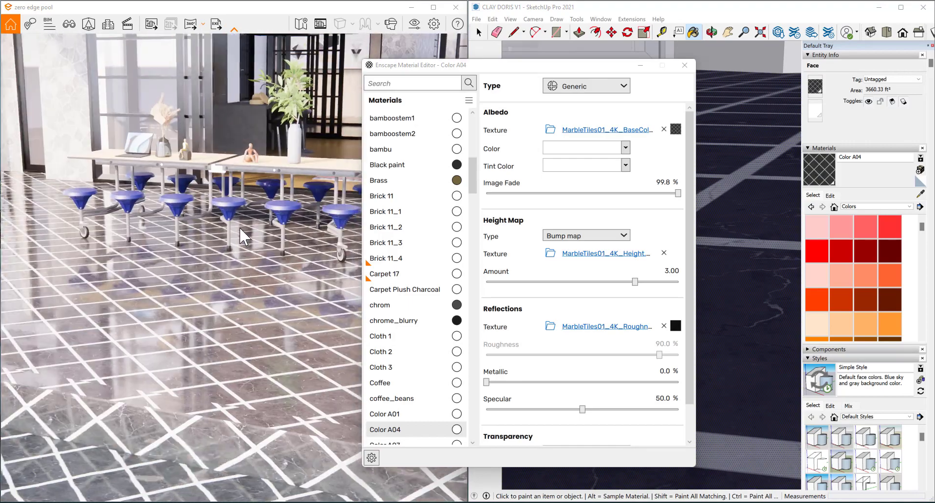
right_drag(239, 226, 272, 202)
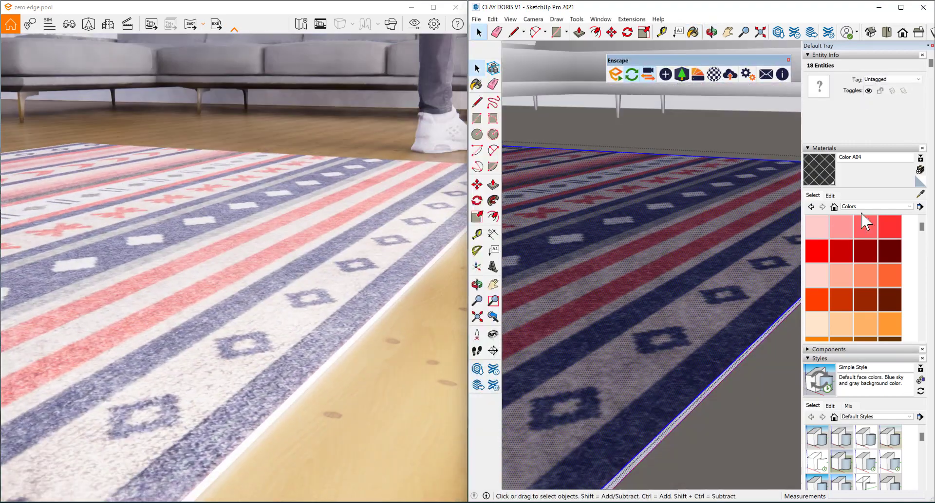
Step: Paint the selected living room rug with the dark red Color A08 swatch from the Colors collection
click(886, 251)
click(709, 376)
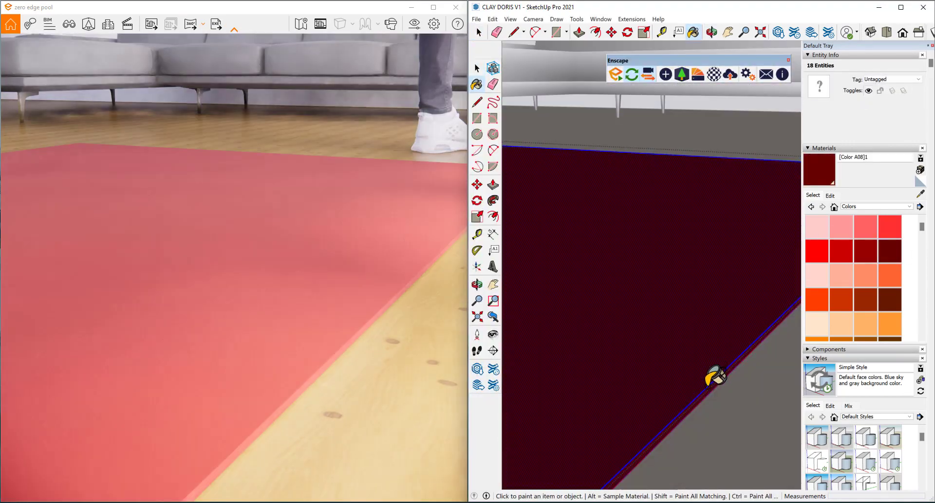
mouse_move(709, 376)
middle_down()
mouse_move(621, 341)
mouse_move(633, 336)
middle_up()
Step: Give the rug's red material the texture image Wool_ambientocclusion.tif from the offline library's Fabric folder white_wool-4K
click(830, 195)
click(890, 291)
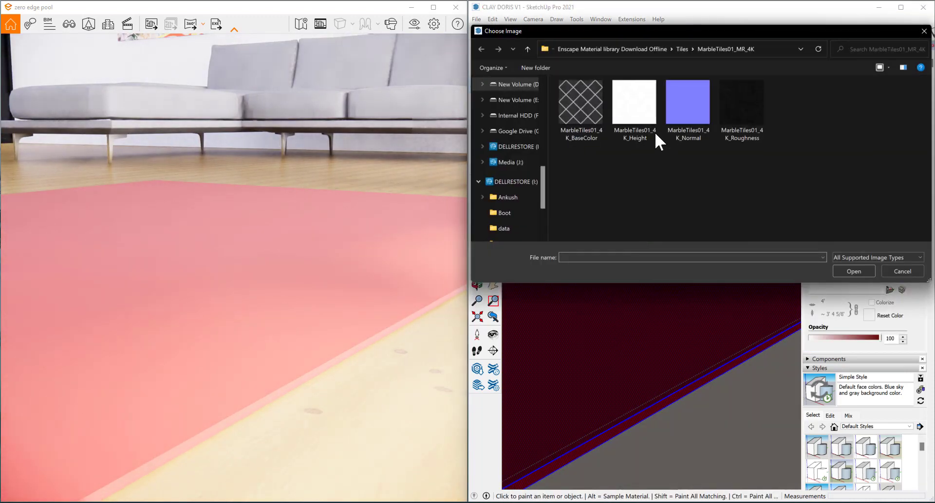
click(645, 49)
scroll(609, 185, down, 2)
scroll(581, 127, up, 3)
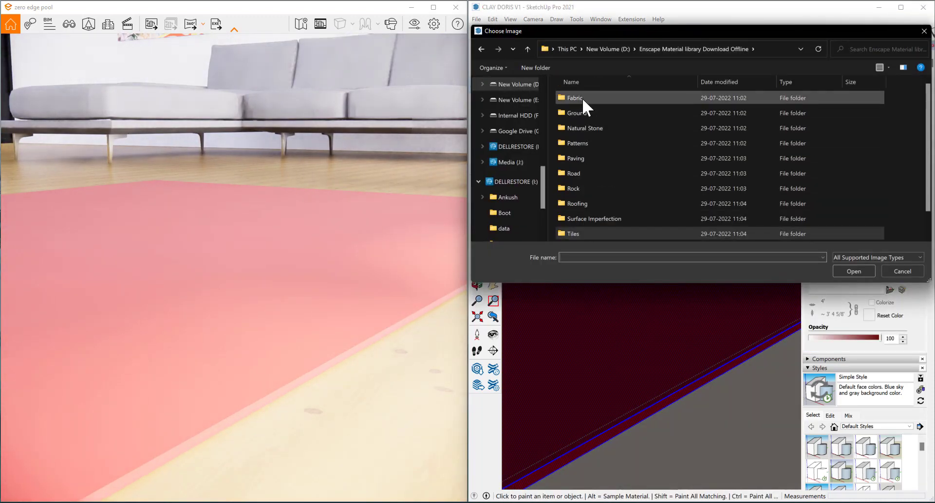
double_click(582, 98)
scroll(595, 185, down, 5)
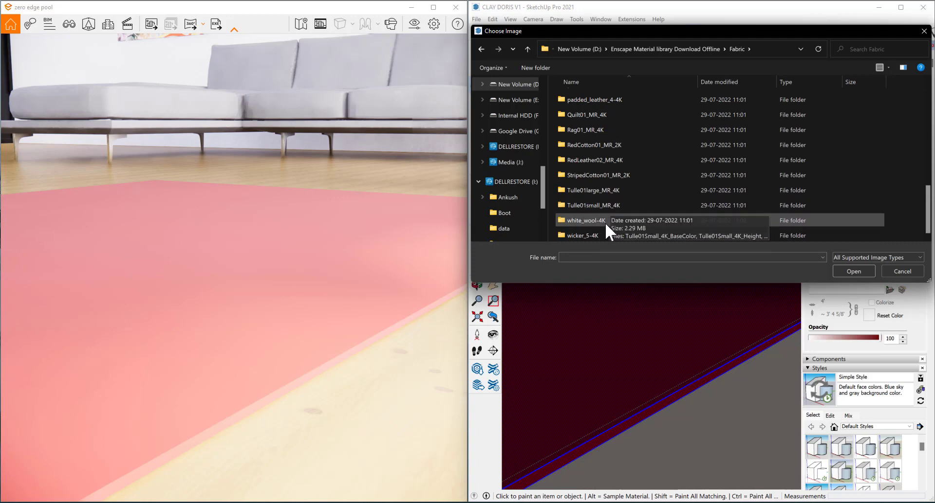
scroll(604, 220, up, 1)
scroll(602, 214, down, 1)
double_click(617, 220)
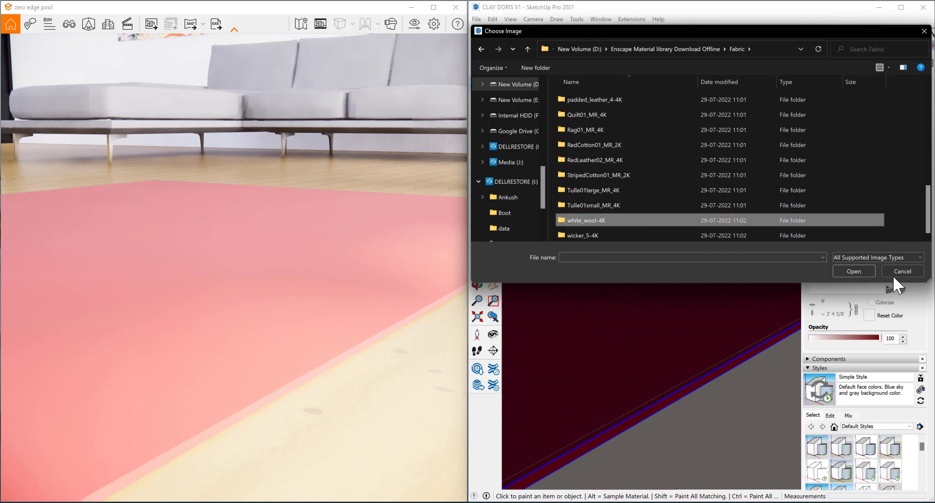
click(593, 110)
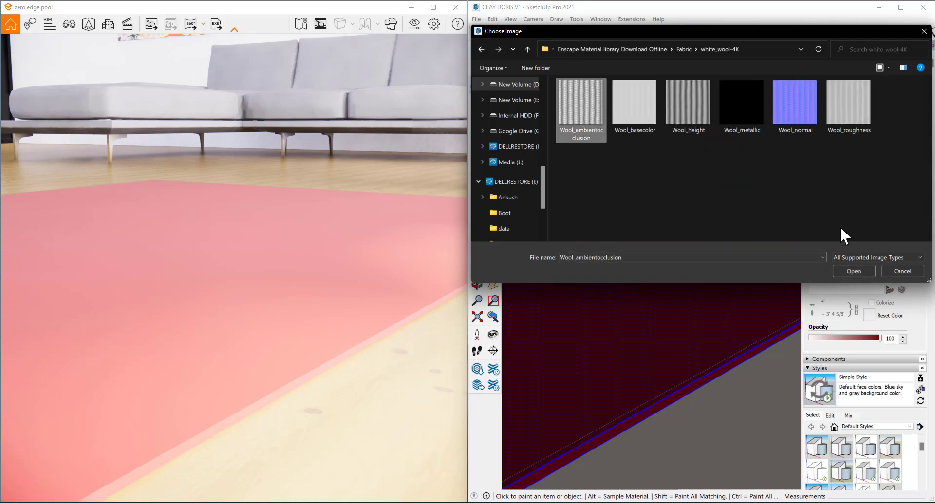
click(846, 271)
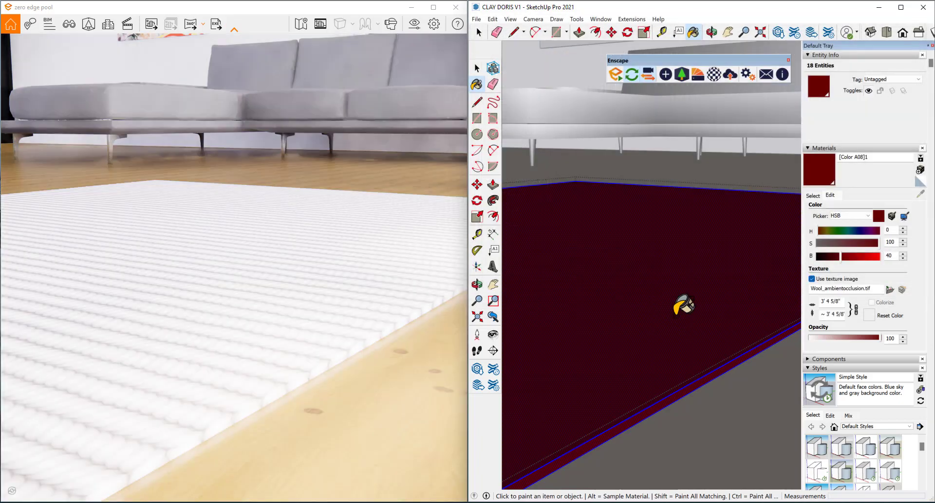
Step: Deselect the rug and set the width of Color A08's Wool_ambientocclusion.tif texture to 2'
scroll(678, 317, up, 5)
mouse_move(678, 317)
middle_down()
mouse_move(535, 430)
mouse_move(591, 350)
mouse_move(628, 366)
middle_up()
scroll(682, 384, down, 4)
click(682, 384)
scroll(682, 384, up, 5)
mouse_move(682, 384)
middle_down()
mouse_move(553, 476)
mouse_move(701, 369)
mouse_move(695, 285)
middle_up()
scroll(701, 369, down, 4)
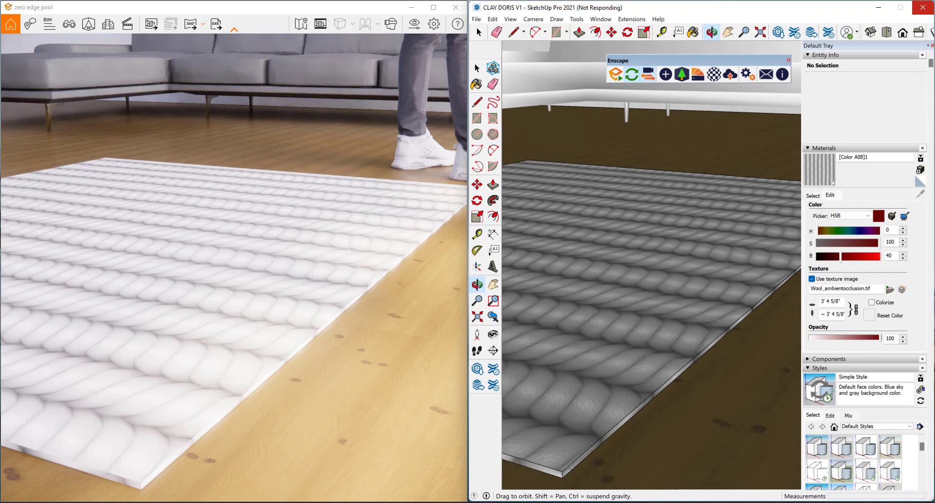
scroll(365, 285, down, 3)
scroll(285, 317, up, 6)
middle_drag(595, 284, 560, 289)
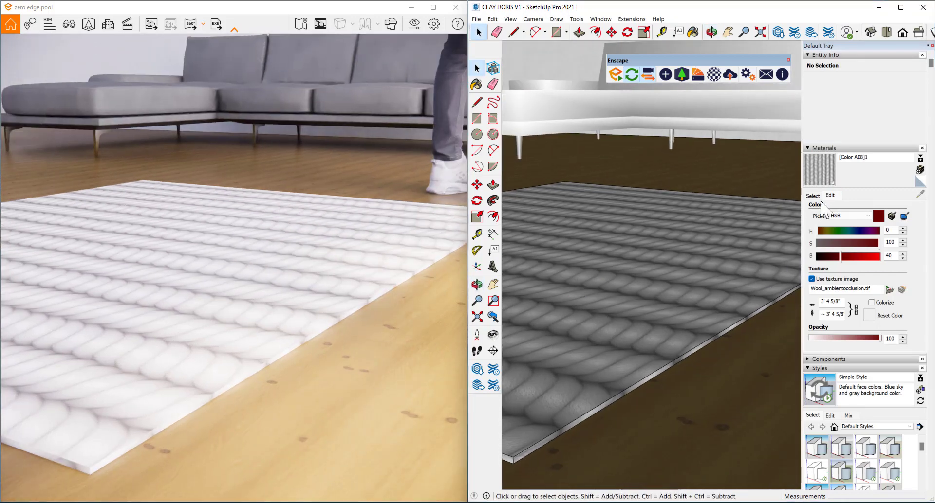
text(2')
key(Return)
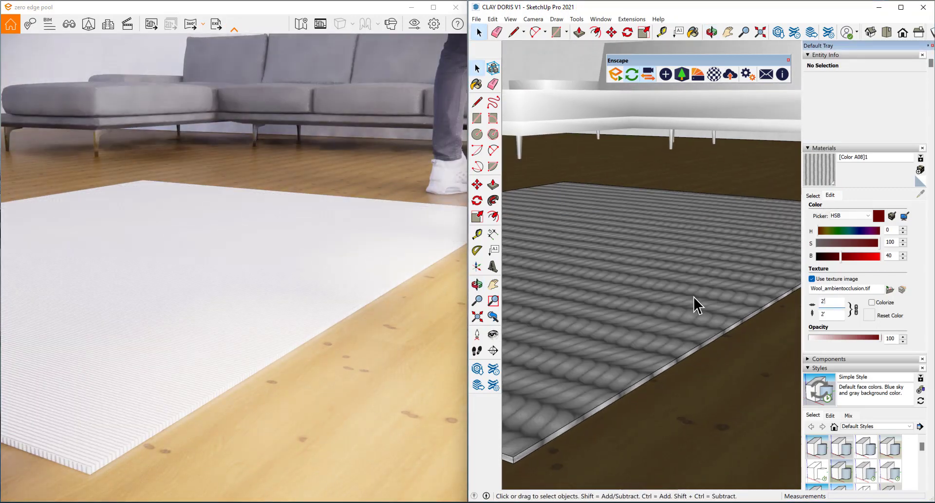
Step: Load Wool_height as Color A08's bump map at an amount of 3.00 and inspect the relief on the rendered rug
scroll(702, 341, up, 3)
click(714, 74)
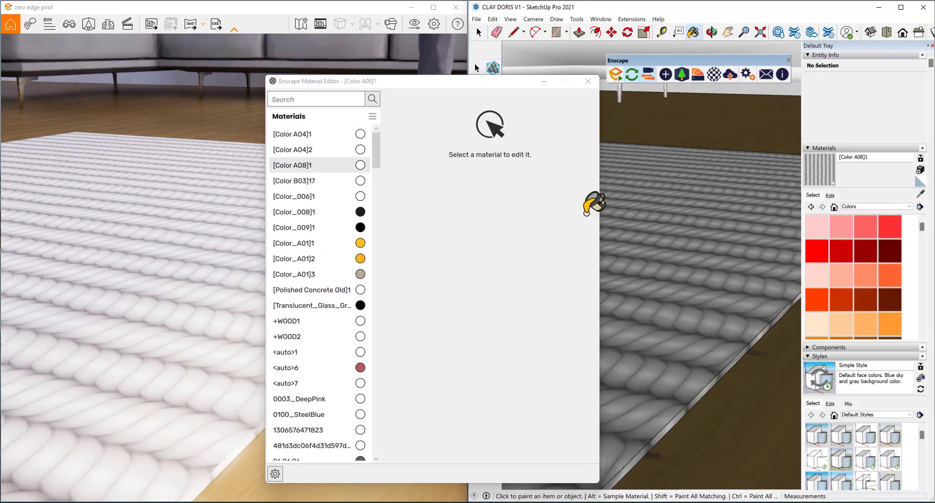
scroll(518, 234, up, 2)
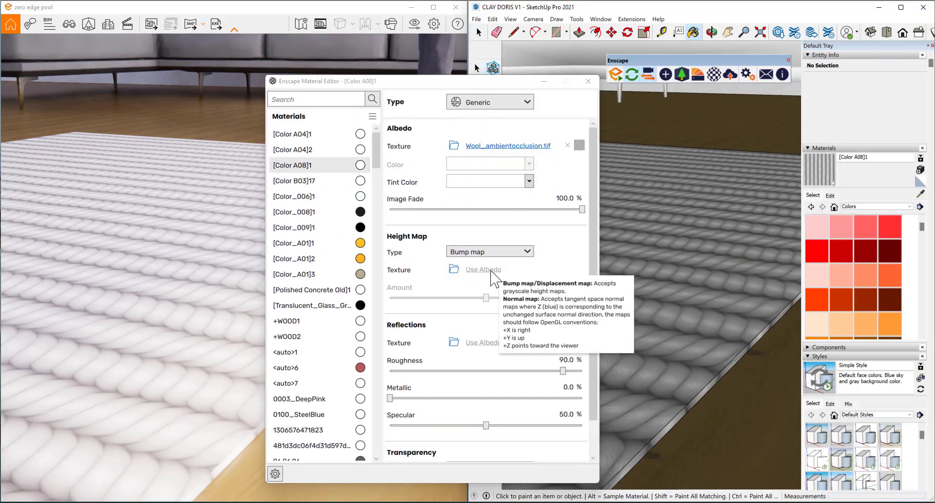
click(453, 270)
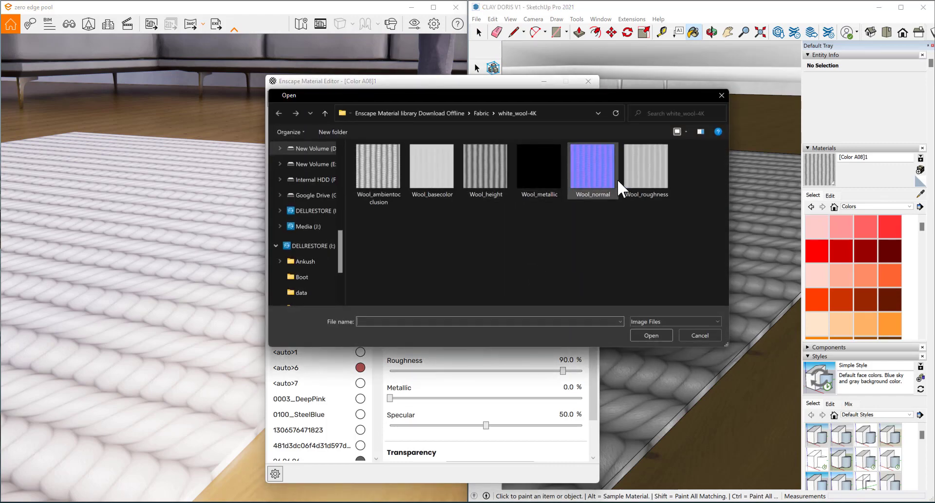
click(480, 169)
click(650, 334)
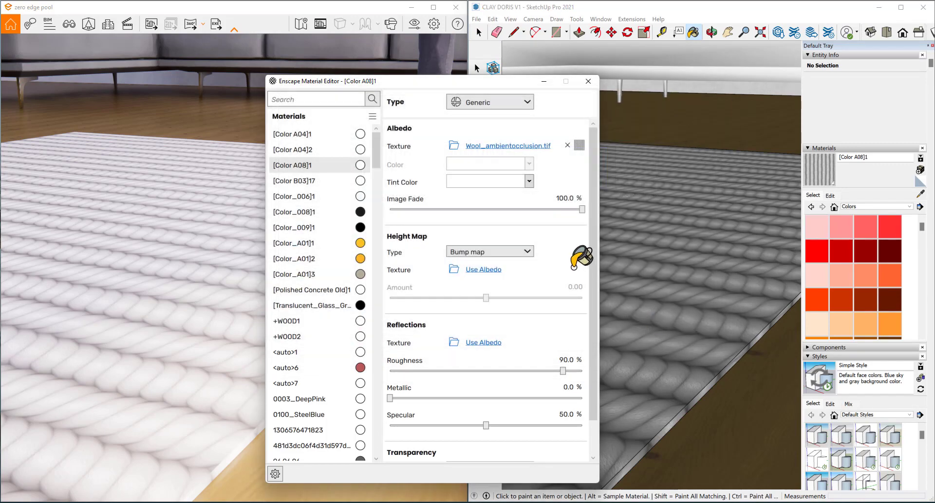
key(o)
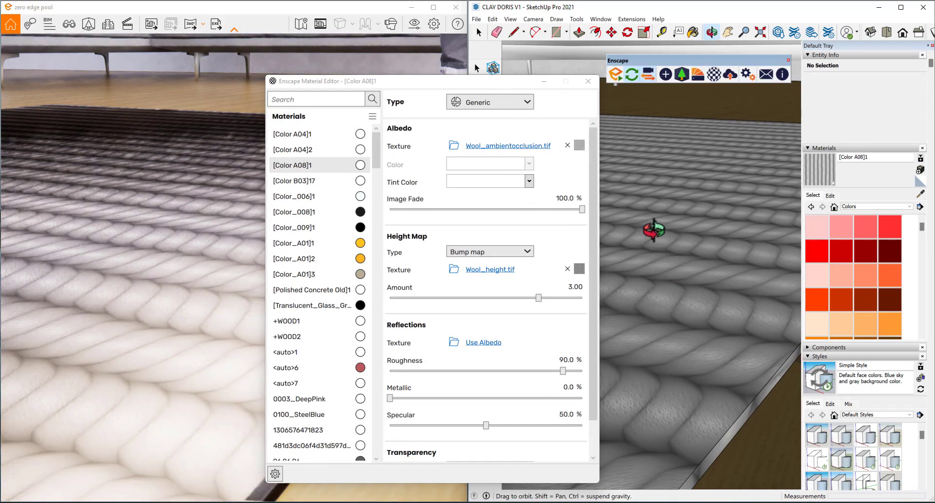
mouse_move(654, 230)
mouse_down()
mouse_move(649, 221)
mouse_move(635, 317)
mouse_move(668, 334)
mouse_move(713, 312)
mouse_up()
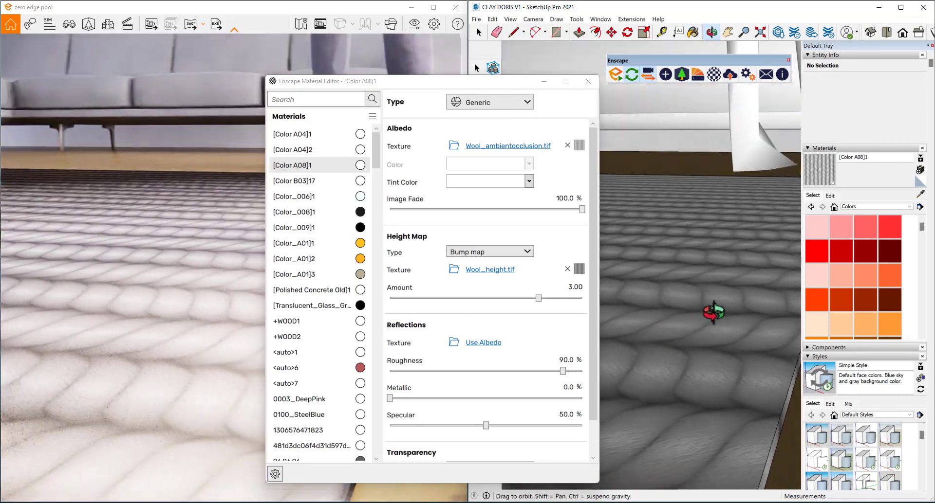
middle_drag(713, 312, 704, 321)
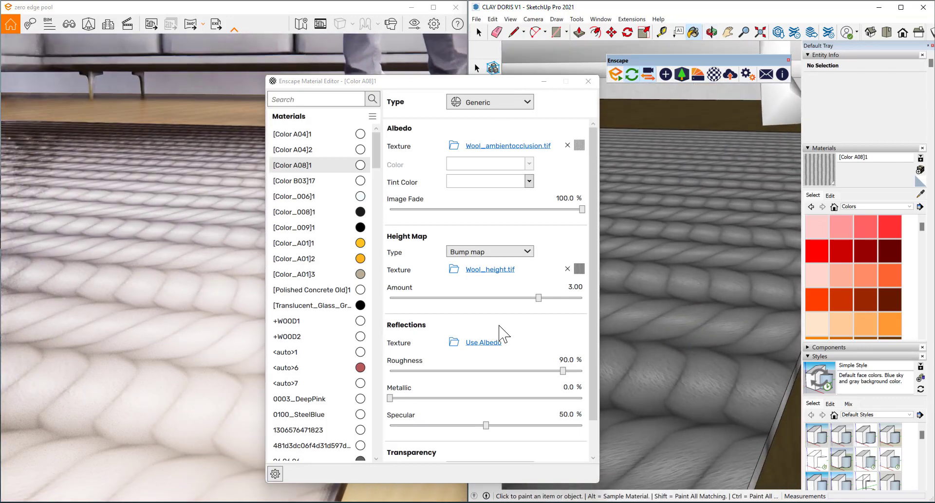
Step: Change Color A08's height map type to displacement map, keeping the Wool_height texture, and inspect the rug's weave in the render
click(453, 270)
click(720, 96)
click(490, 252)
click(483, 267)
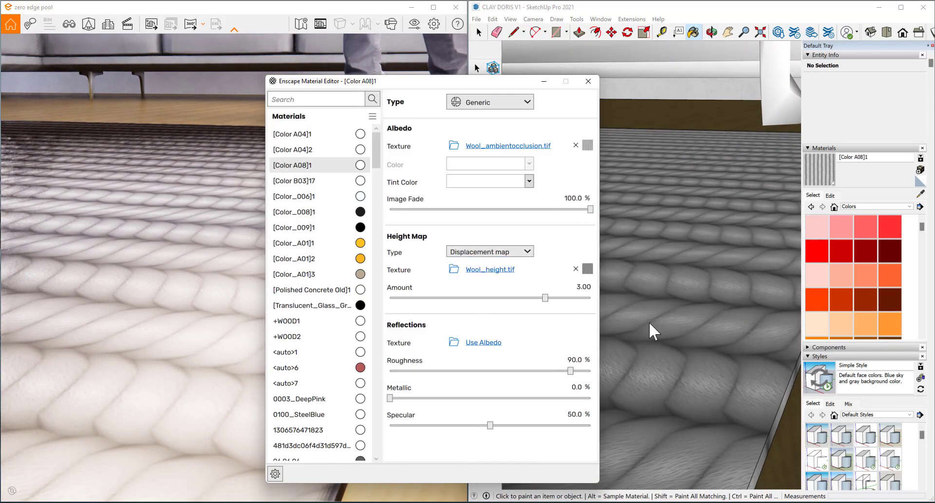
middle_drag(710, 323, 656, 308)
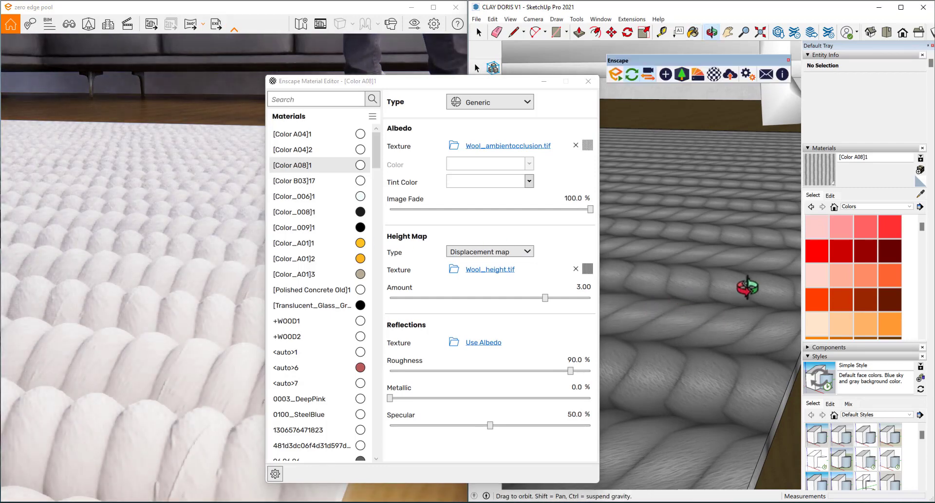
scroll(651, 280, down, 6)
mouse_move(622, 268)
middle_down()
mouse_move(650, 280)
mouse_move(656, 243)
mouse_move(752, 286)
mouse_move(538, 300)
mouse_move(684, 355)
mouse_move(538, 376)
mouse_move(619, 376)
mouse_move(686, 323)
middle_up()
scroll(677, 288, up, 4)
scroll(752, 285, up, 4)
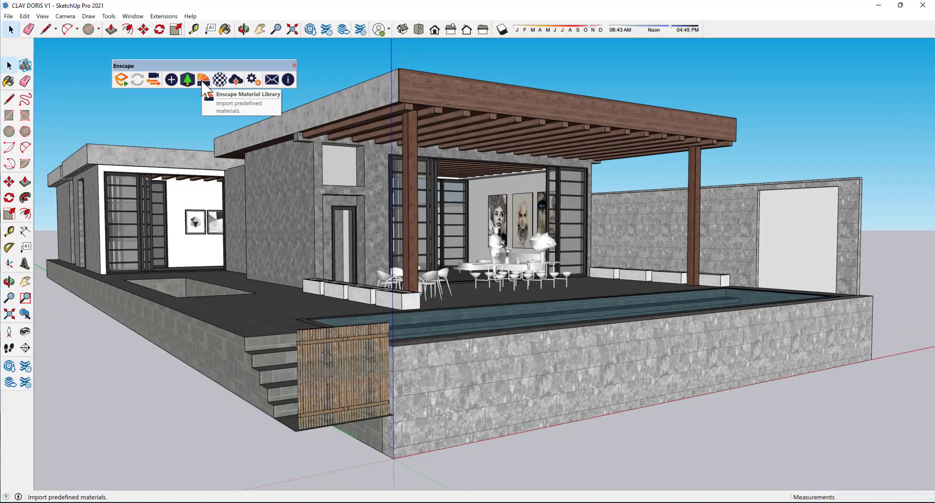
Step: Browse the New category of the Enscape Material Library, import a material from it and close the library
click(194, 77)
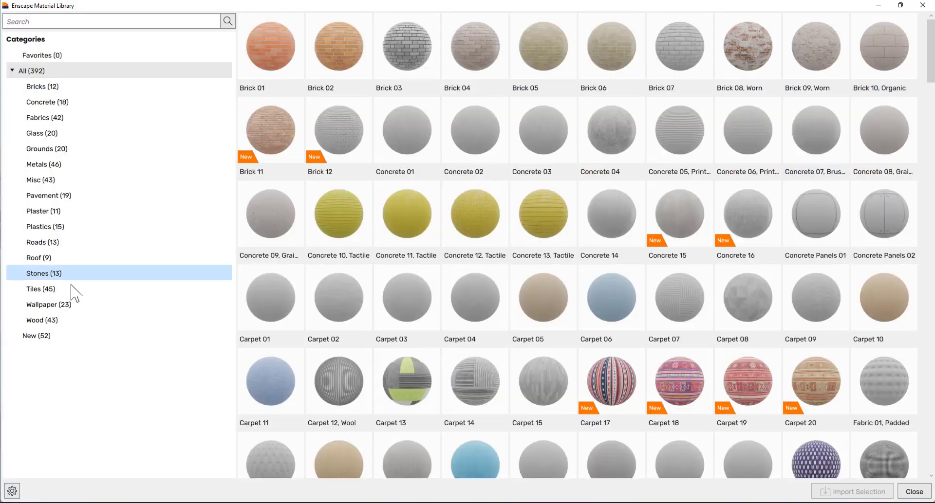
click(73, 336)
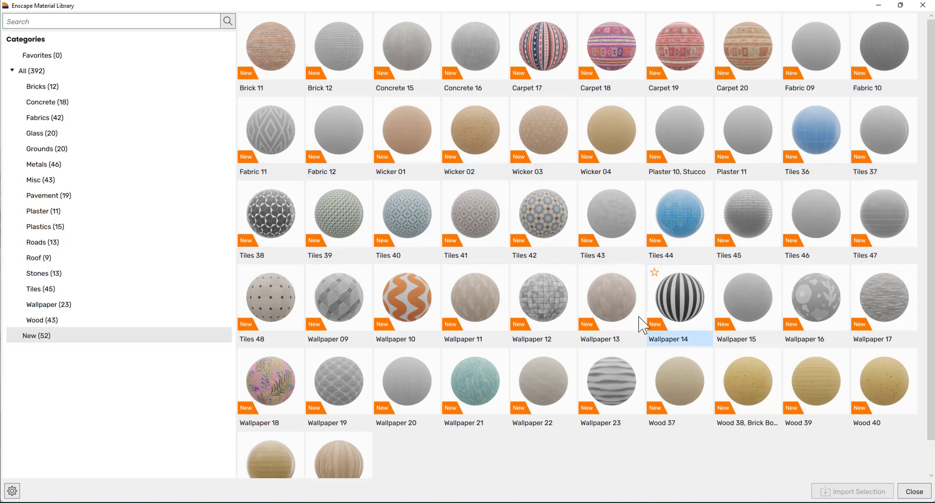
scroll(273, 359, down, 2)
scroll(266, 100, up, 2)
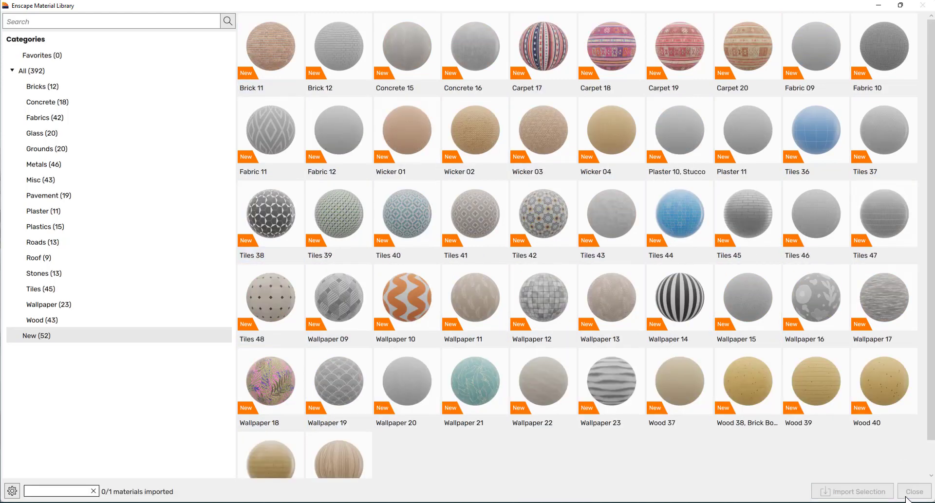
click(907, 498)
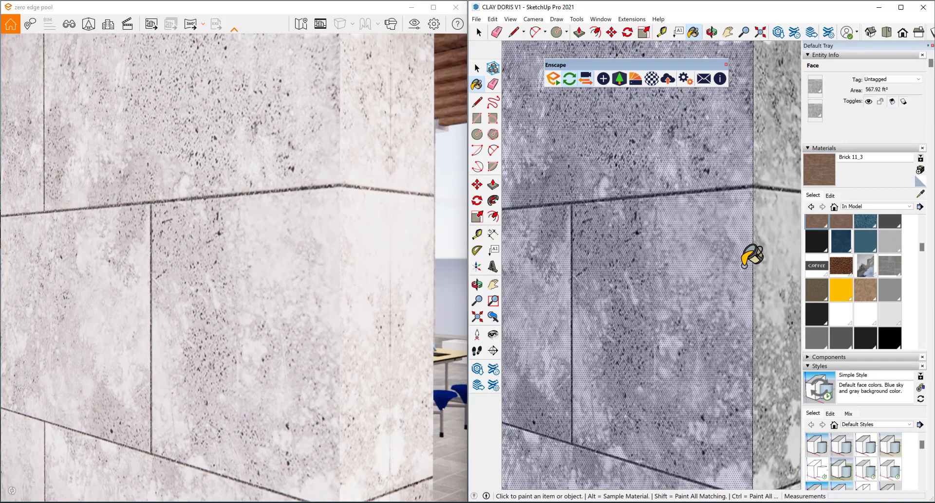
Step: Paint the selected stone wall face with Brick 11_3 and check the brickwork in the render
click(748, 255)
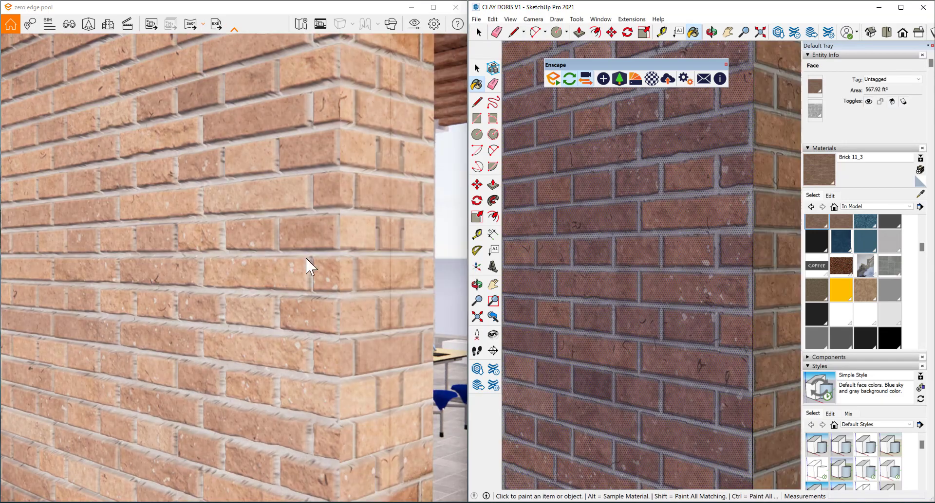
scroll(306, 259, up, 3)
scroll(269, 261, down, 5)
mouse_move(269, 261)
right_down()
mouse_move(334, 257)
mouse_move(140, 289)
mouse_move(39, 287)
mouse_move(273, 292)
right_up()
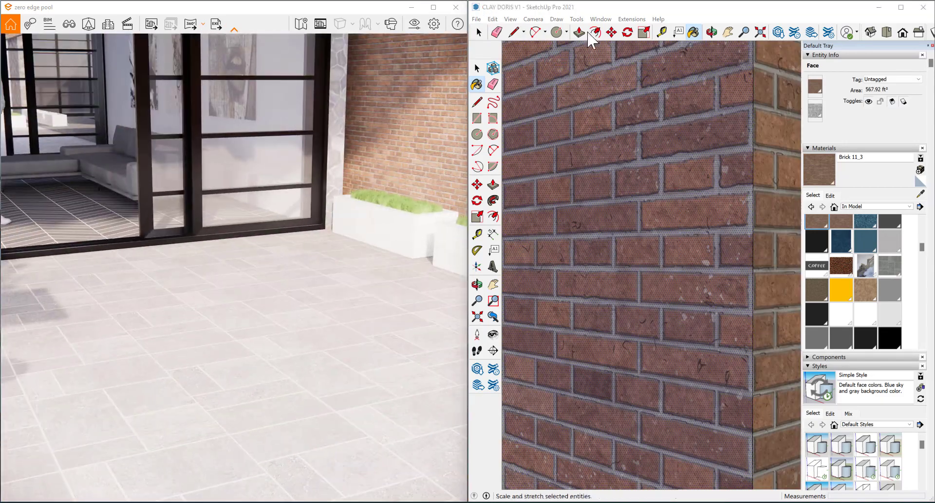
Step: Paint the interior wall behind the three framed geometric prints with the in-model material Wallpaper 13_1
click(588, 7)
click(585, 78)
click(818, 280)
scroll(304, 232, down, 8)
scroll(754, 299, down, 10)
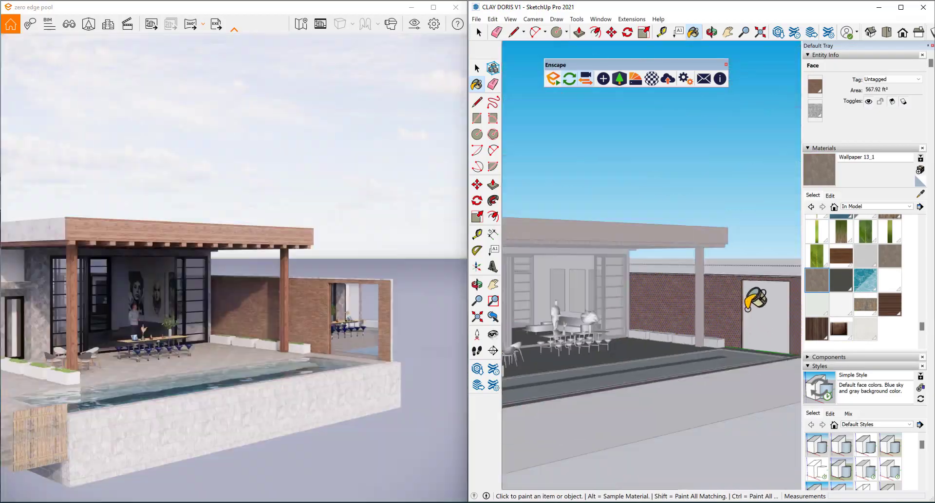
key(space)
middle_drag(753, 299, 591, 317)
scroll(676, 306, down, 5)
scroll(727, 216, up, 10)
double_click(726, 216)
key(b)
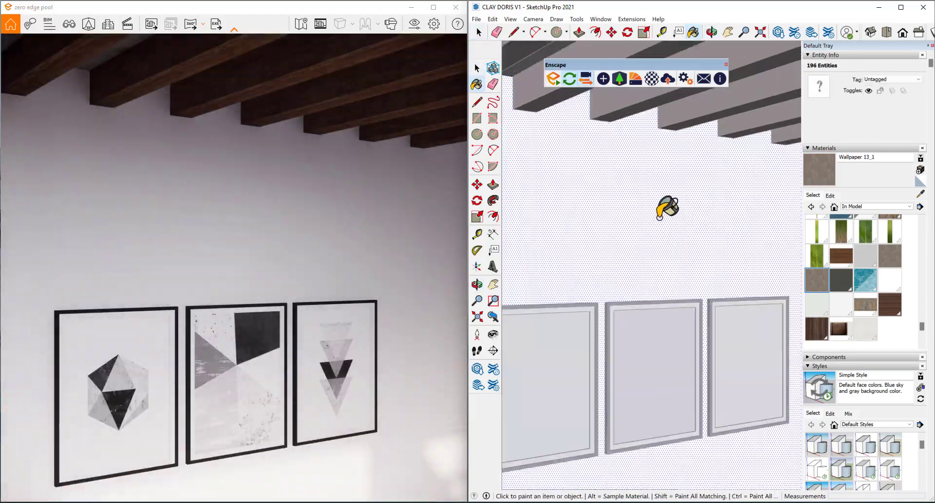
key(space)
click(660, 217)
key(b)
click(634, 241)
Step: Paint the living room floor with the in-model material Wood 41, Brick Bond
scroll(714, 212, down, 8)
scroll(714, 212, down, 10)
scroll(663, 121, down, 10)
mouse_move(664, 121)
middle_down()
mouse_move(653, 278)
mouse_move(735, 217)
mouse_move(507, 363)
middle_up()
scroll(651, 249, up, 10)
click(665, 283)
scroll(665, 283, down, 10)
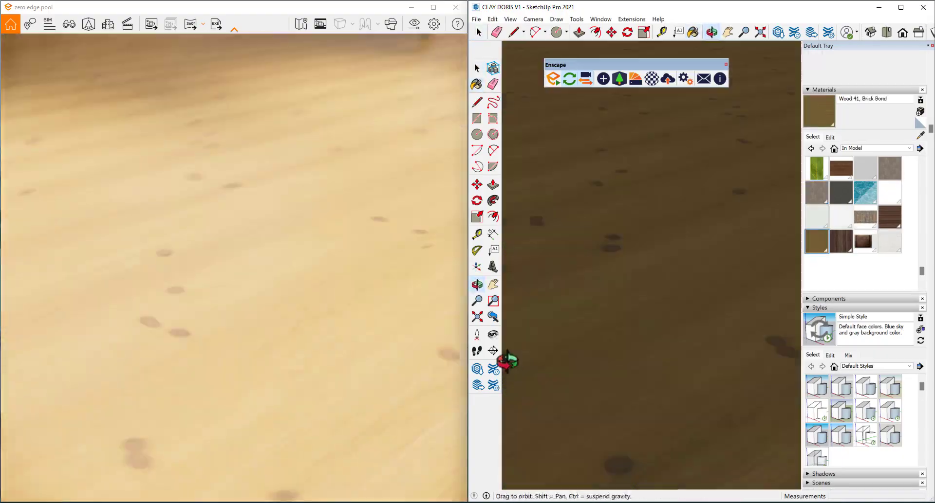
key(space)
Step: Draw a rug rectangle about 6'3" by 5'5" on the wooden living room floor near the standing figure
scroll(684, 319, up, 5)
scroll(684, 319, down, 10)
scroll(670, 313, up, 10)
mouse_move(629, 316)
middle_down()
mouse_move(670, 312)
mouse_move(674, 269)
mouse_move(656, 302)
mouse_move(657, 263)
mouse_move(643, 331)
middle_up()
scroll(656, 302, down, 10)
scroll(655, 302, up, 4)
key(r)
click(540, 311)
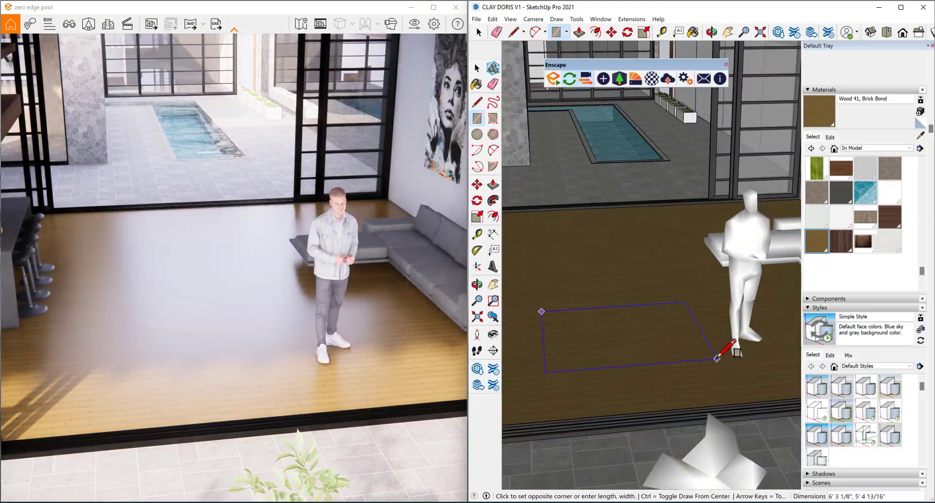
click(724, 355)
Step: Push/Pull the new floor rectangle slightly upward to give the rug its thickness
scroll(696, 346, up, 5)
middle_drag(696, 345, 682, 321)
key(p)
click(679, 336)
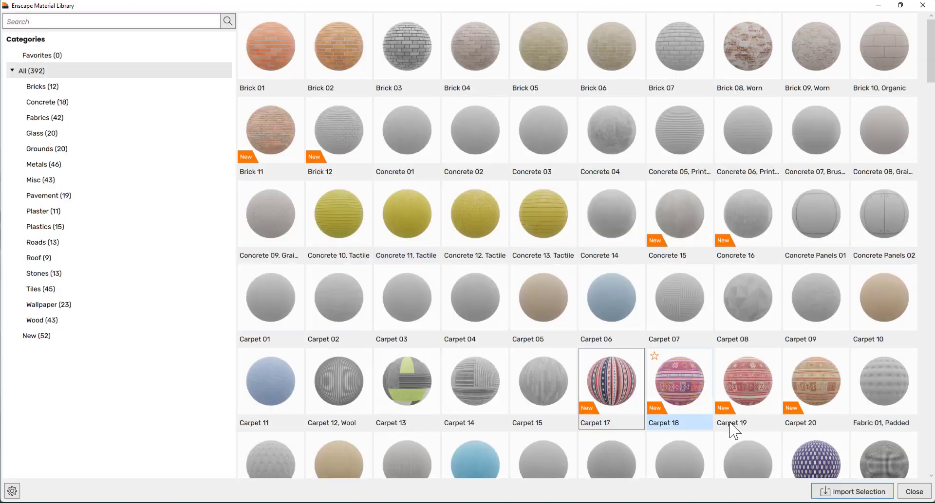
Step: Import Carpet 17 from the Enscape Material Library and paint the rug's top face with it
click(919, 494)
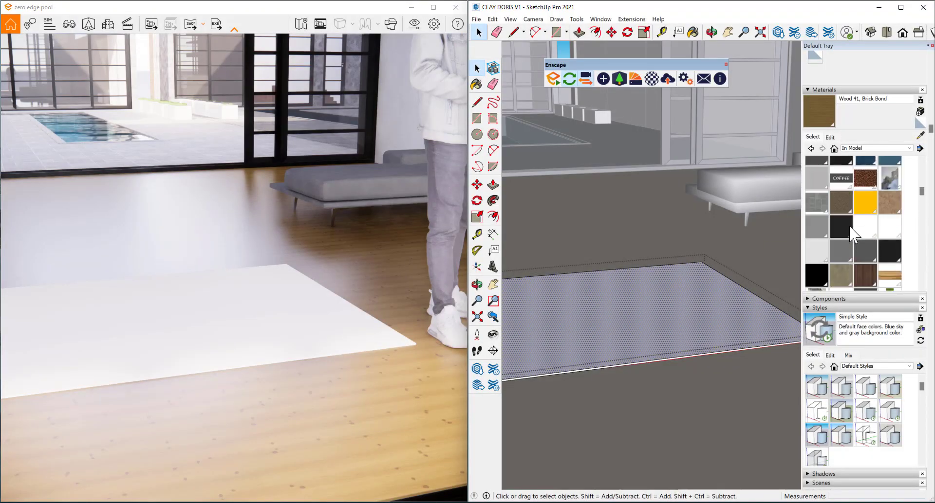
middle_drag(618, 303, 628, 350)
click(633, 351)
Step: Reposition and scale the Carpet 17 texture on the rug's top face and check the pattern in the render
key(space)
right_click(635, 266)
click(752, 393)
scroll(682, 316, down, 3)
mouse_move(754, 317)
mouse_down()
mouse_move(720, 246)
mouse_move(599, 275)
mouse_up()
key(Return)
scroll(604, 302, down, 5)
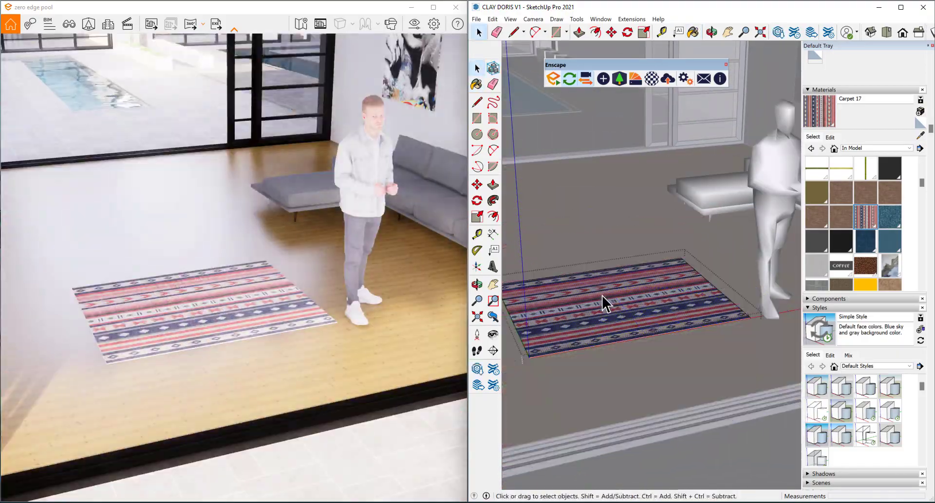
key(Escape)
scroll(636, 327, up, 8)
scroll(568, 357, down, 10)
middle_drag(568, 357, 587, 285)
scroll(633, 324, down, 5)
key(space)
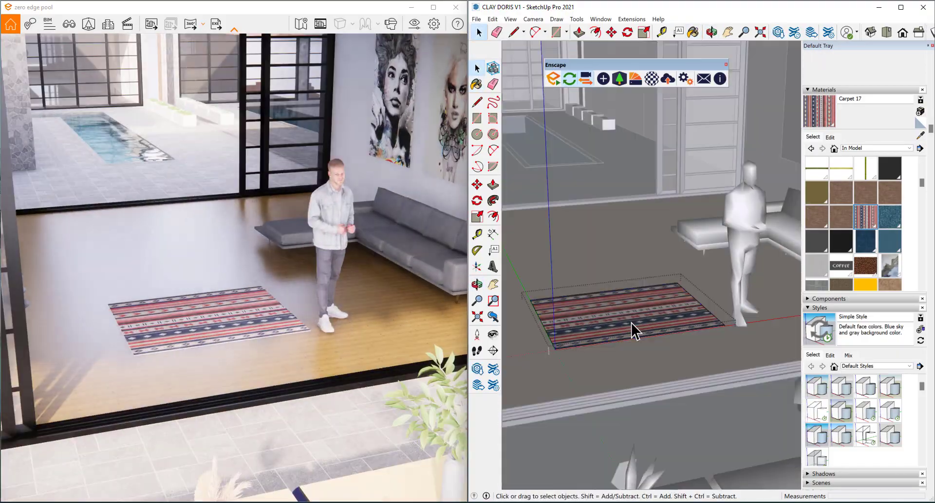